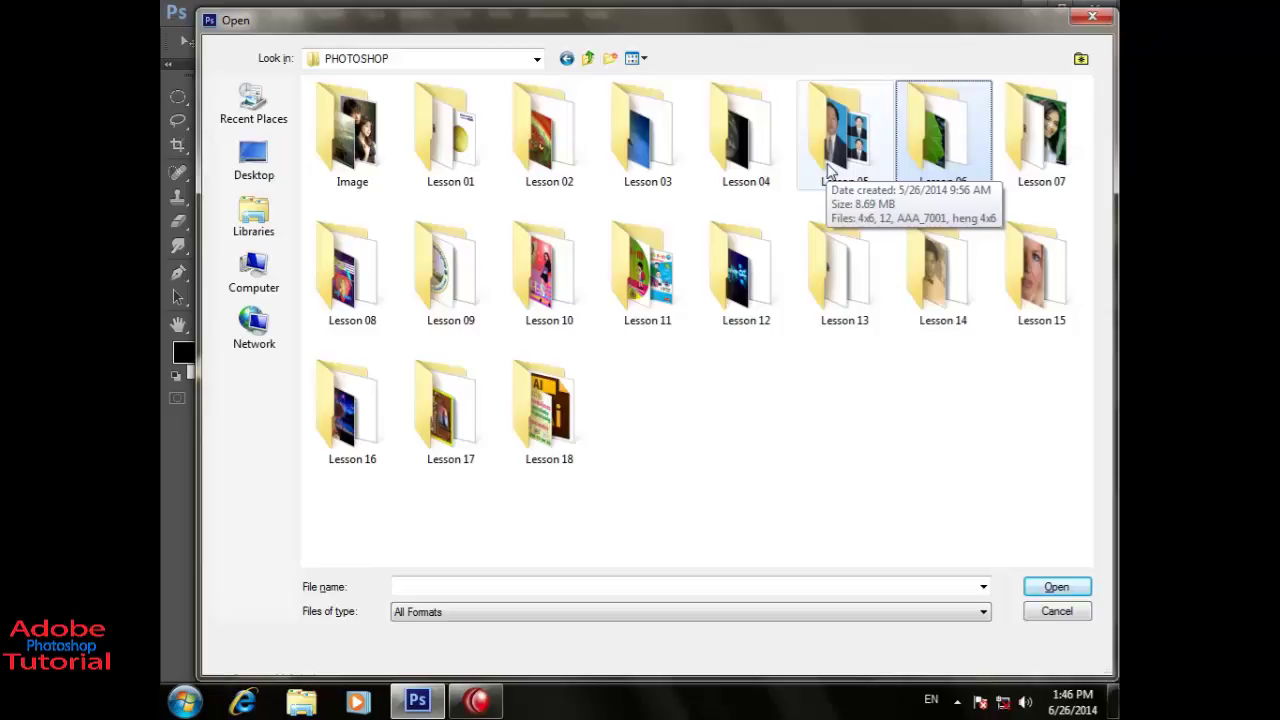
- Open the water Drop.jpg photo from the Lesson 06 folder
left_click(759, 168)
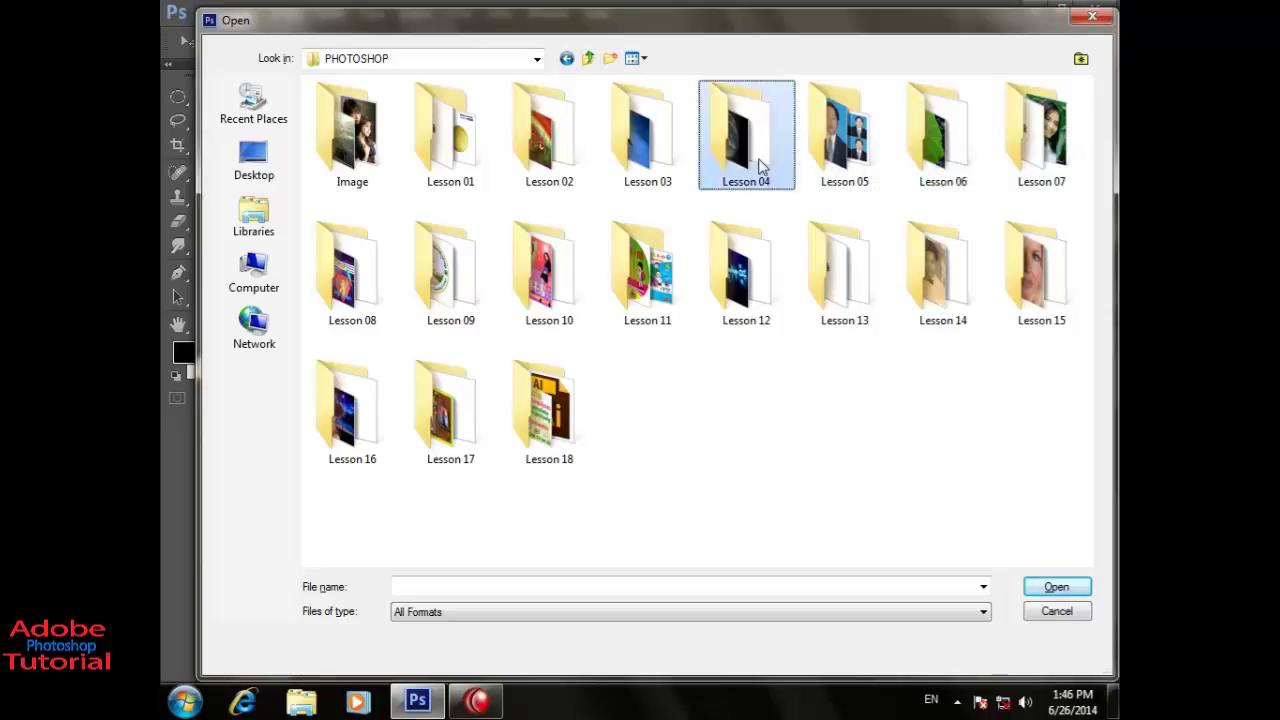
double_click(914, 172)
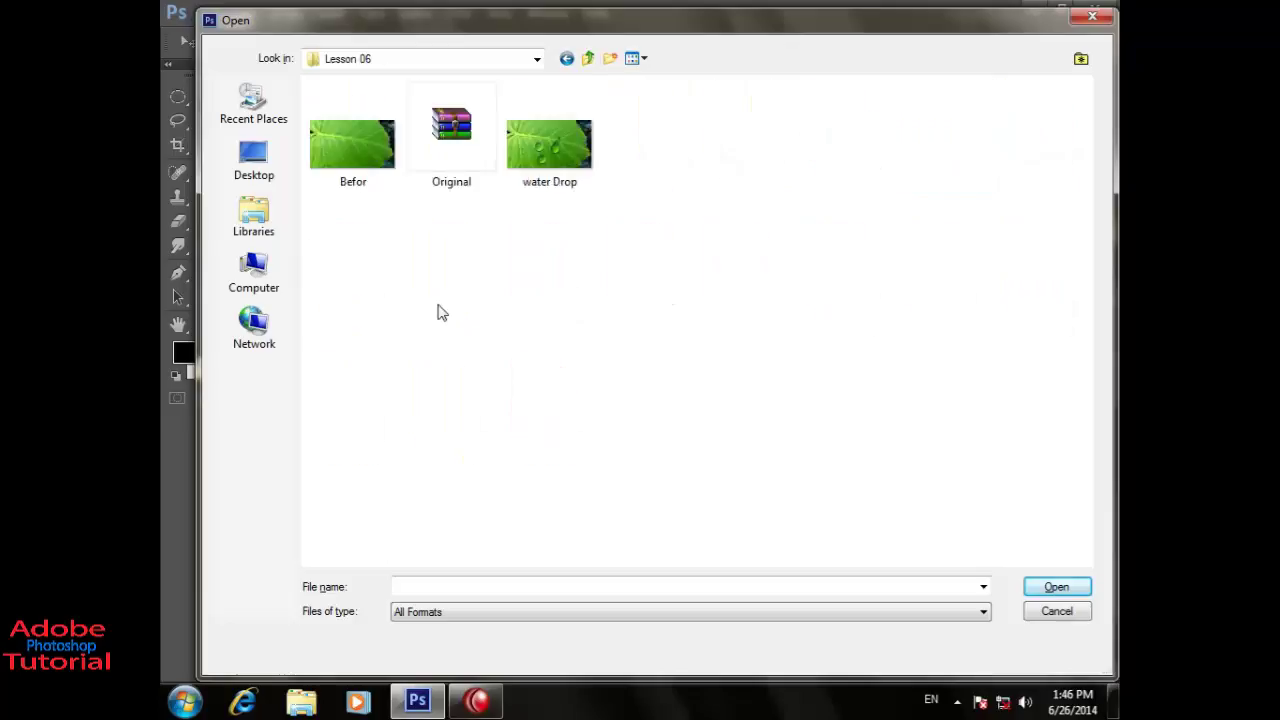
double_click(553, 175)
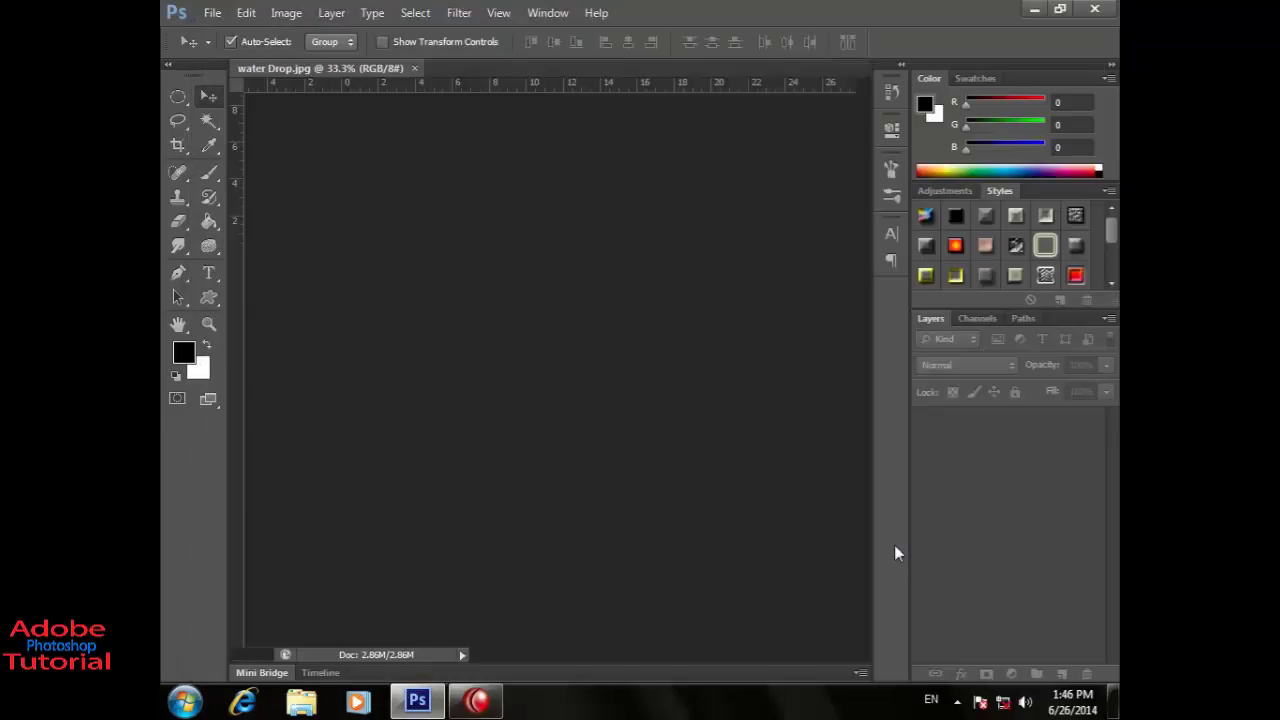
- At 100% zoom, draw an elliptical circle selection left of the upper drop and add empty Layer 1
mouse_move(636, 421)
left_mouse_down()
mouse_move(573, 374)
mouse_move(589, 318)
left_mouse_up()
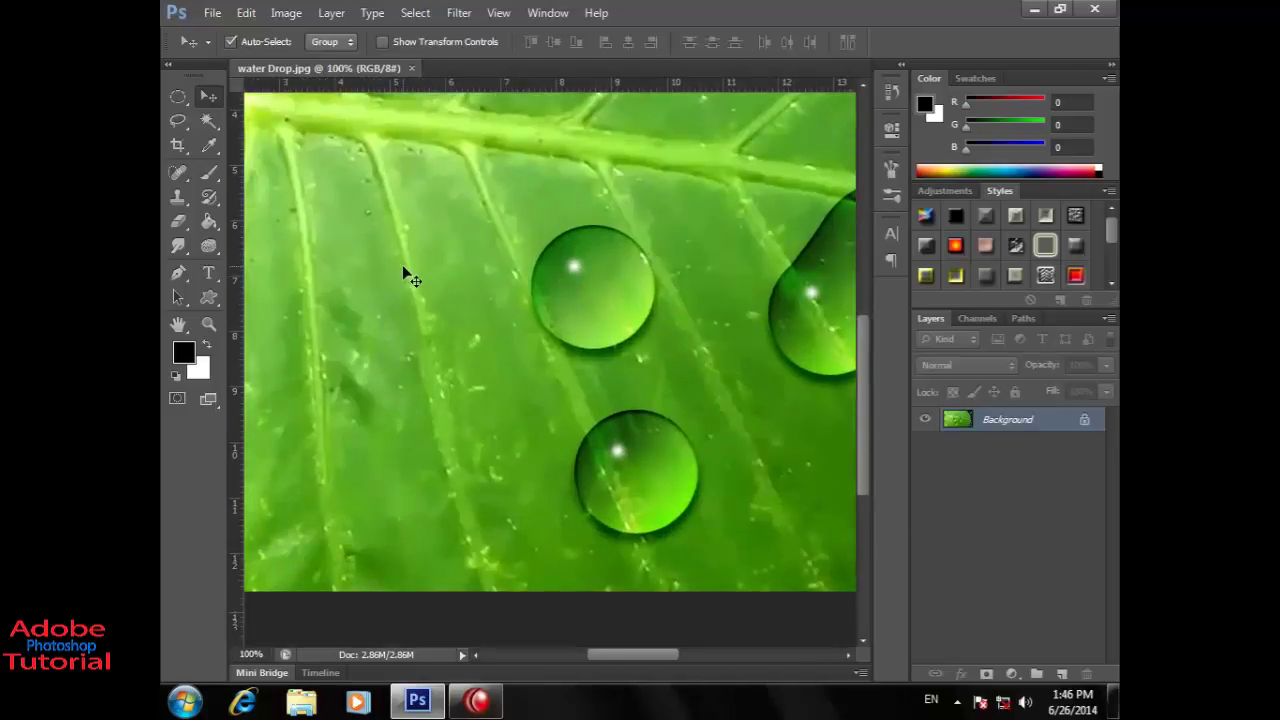
left_click(178, 104)
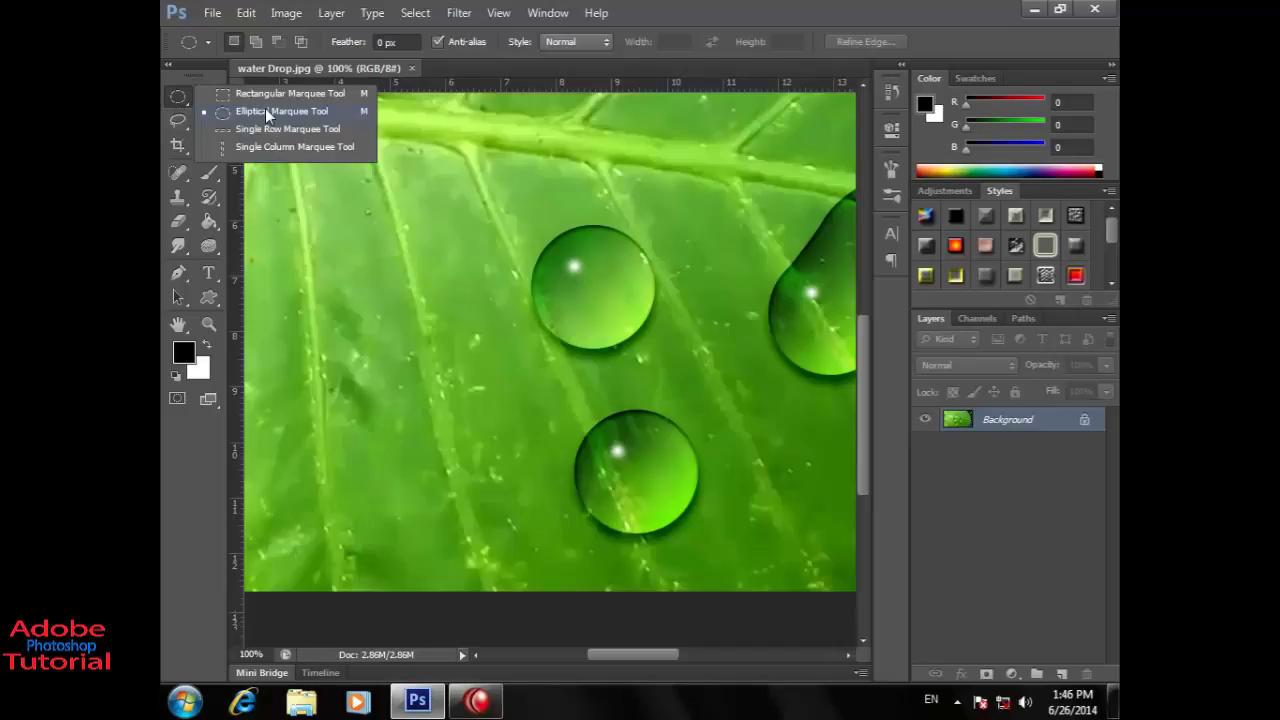
left_click(265, 110)
left_click_drag(392, 255, 535, 371)
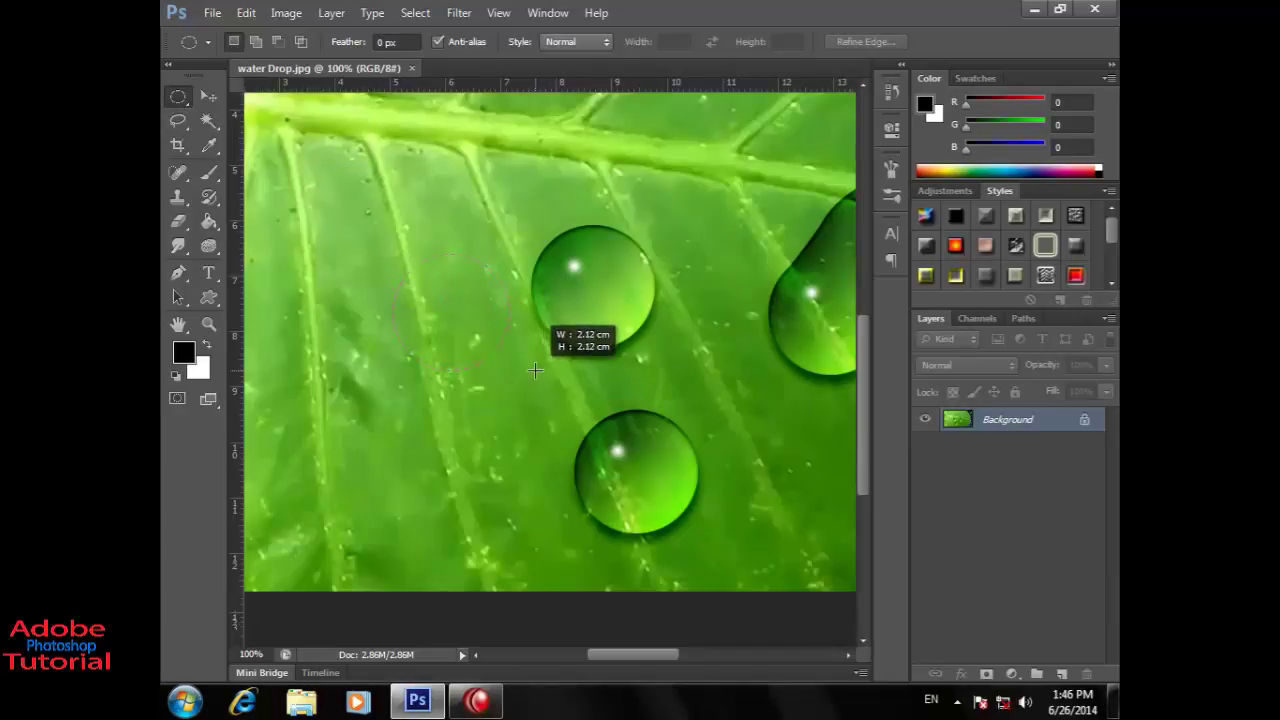
left_click_drag(535, 371, 540, 384)
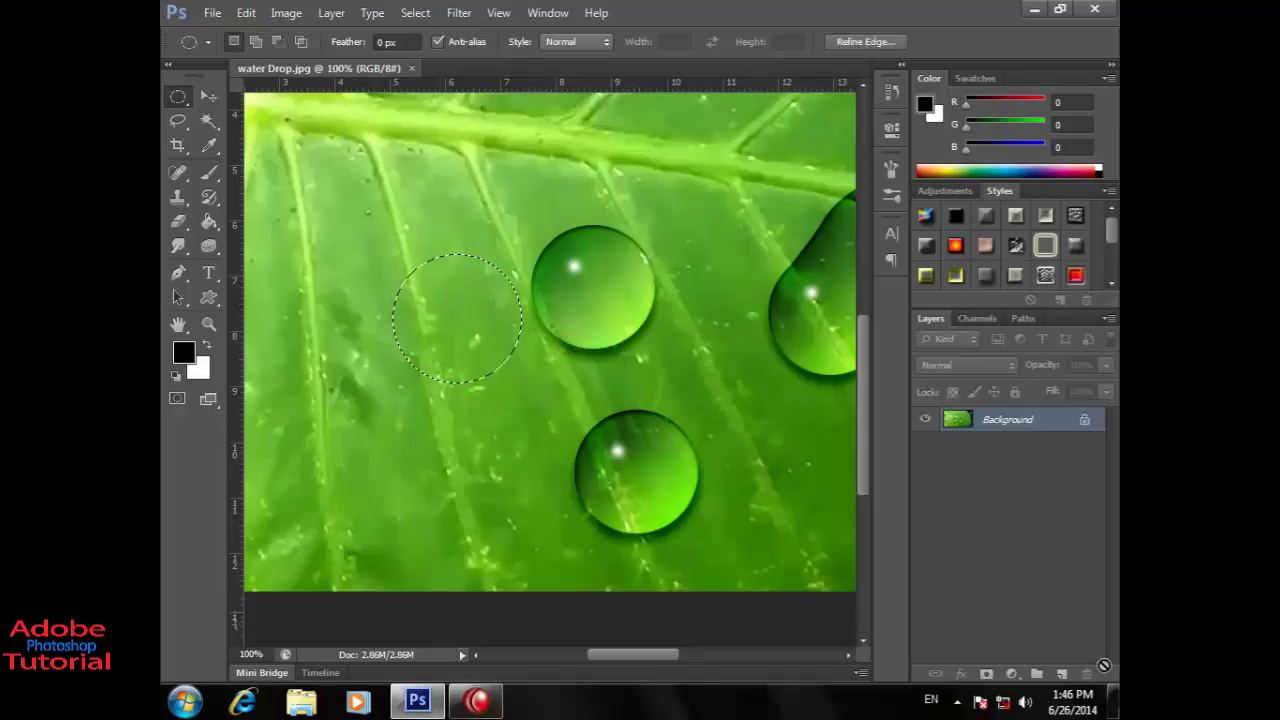
left_click(1063, 673)
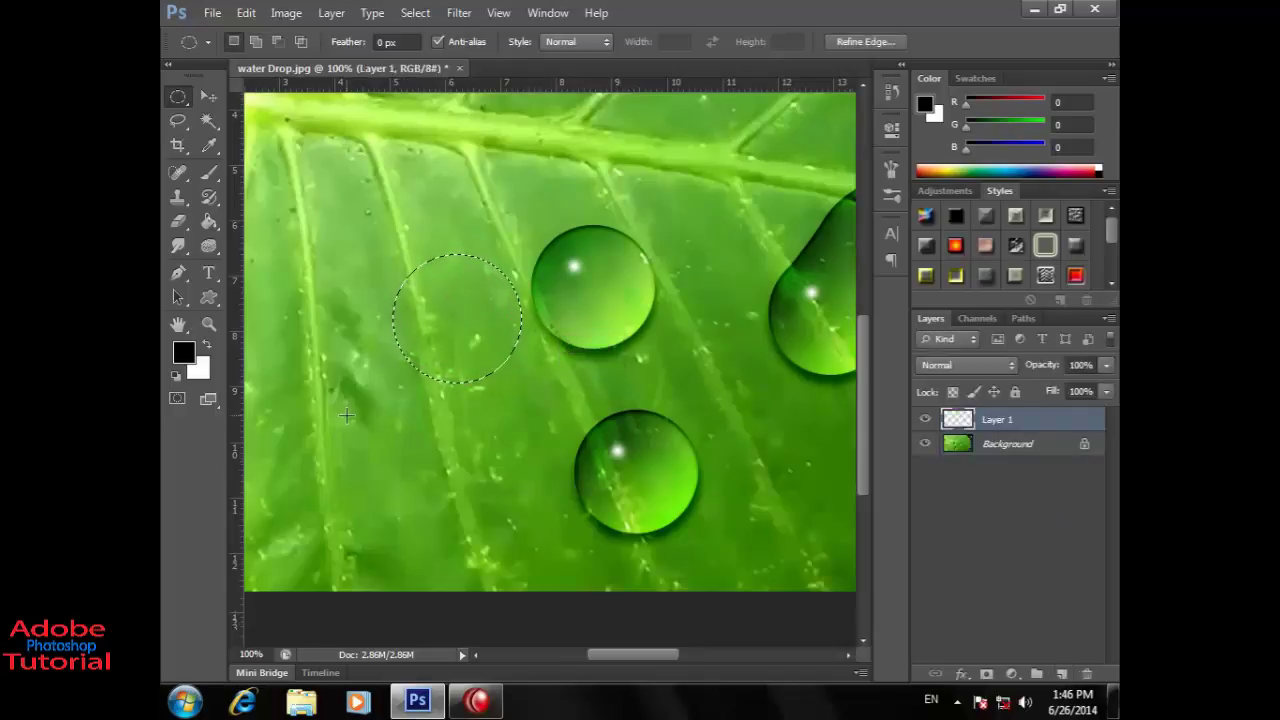
- Set up the Gradient Tool with the black-to-white preset in linear mode
left_click(208, 220)
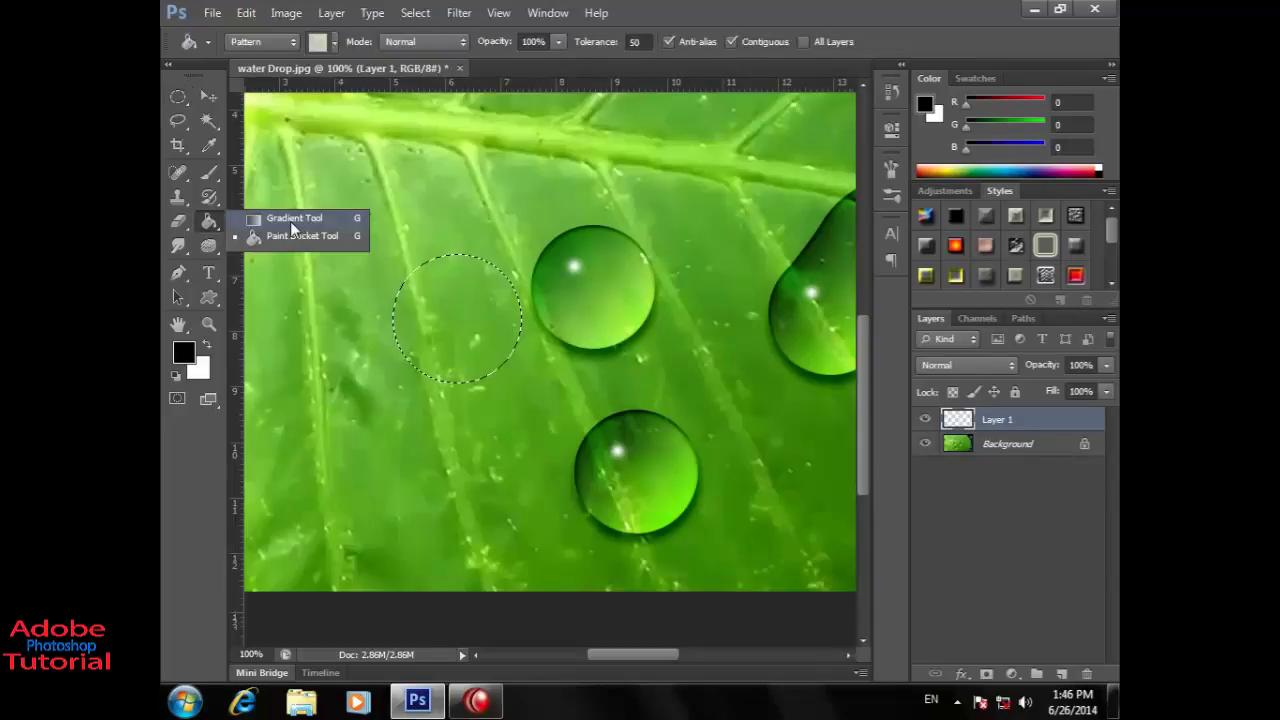
left_click(291, 218)
left_click(293, 42)
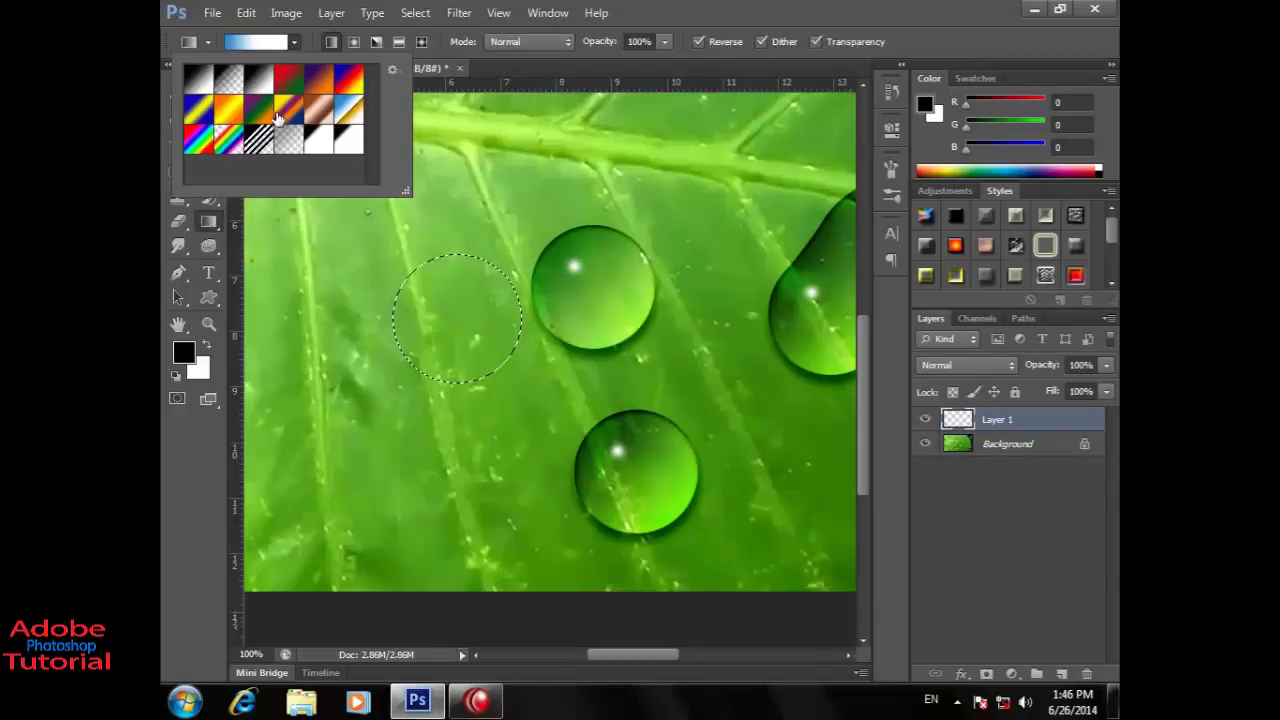
double_click(252, 92)
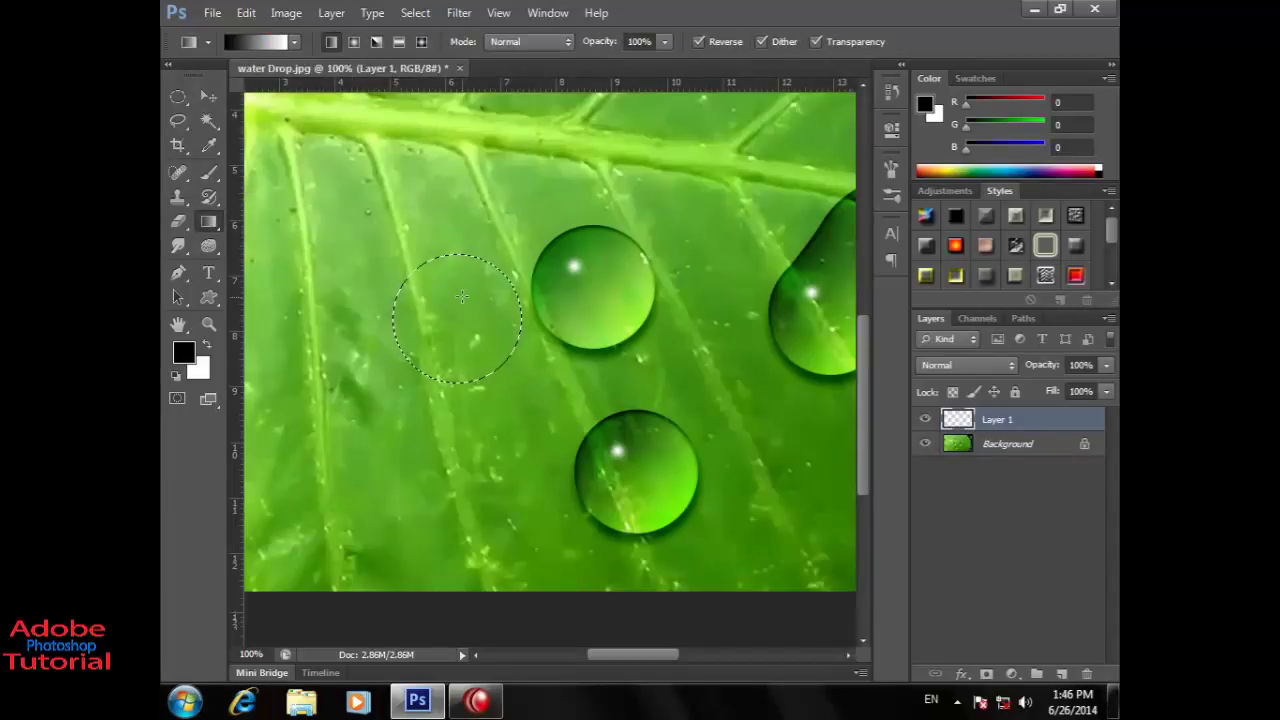
left_click(354, 42)
left_click(337, 40)
left_click(294, 42)
left_click(392, 70)
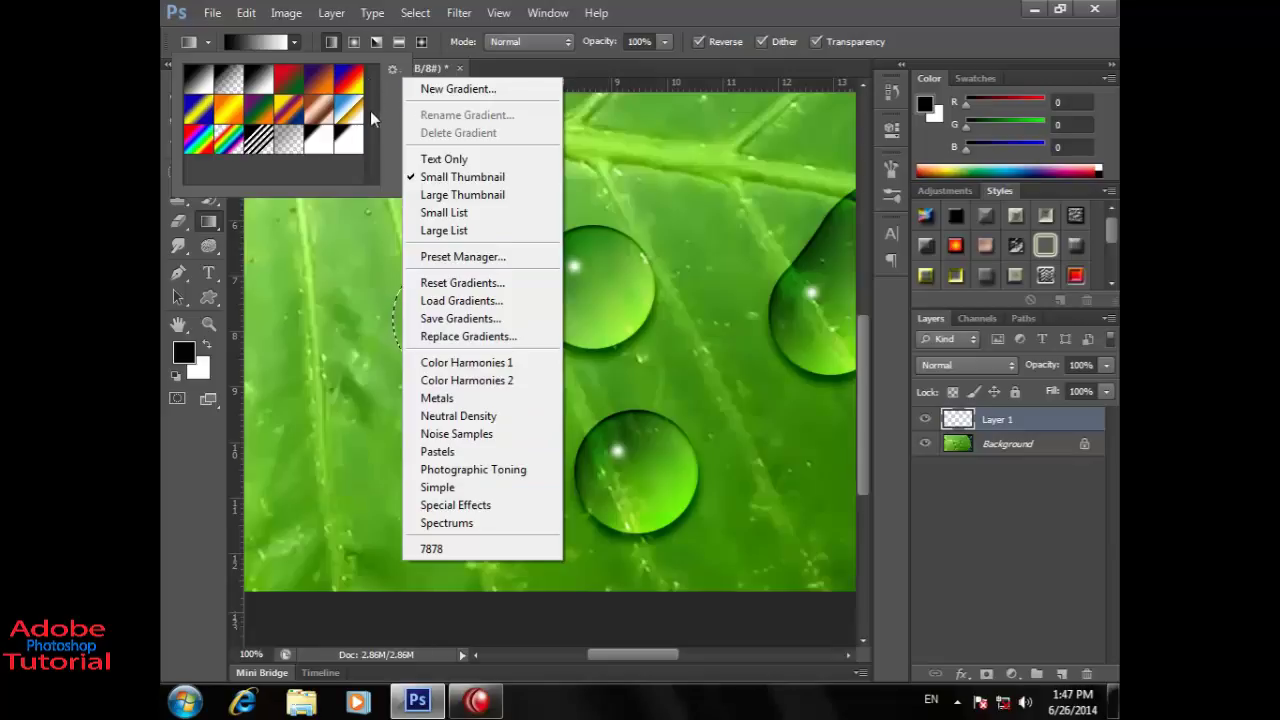
left_click(325, 42)
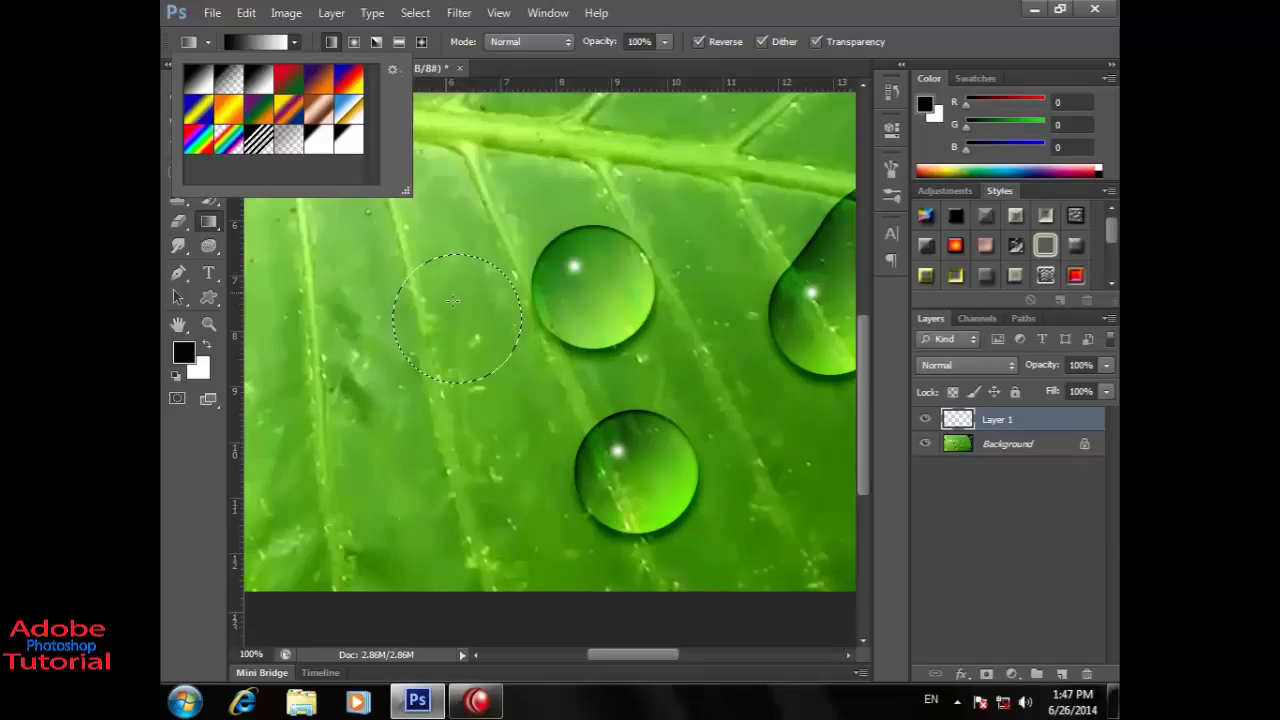
left_click(418, 278)
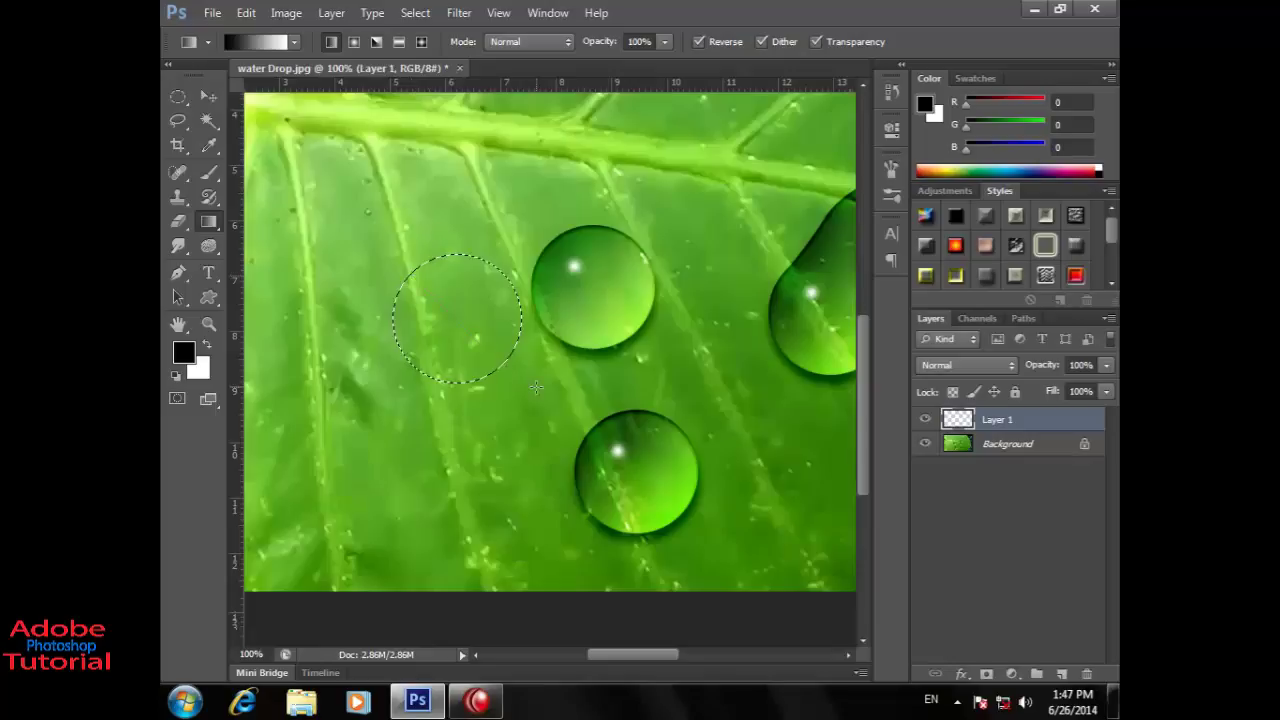
- Fill the circle with a diagonal dark-to-light gradient and deselect it
left_click_drag(425, 280, 520, 372)
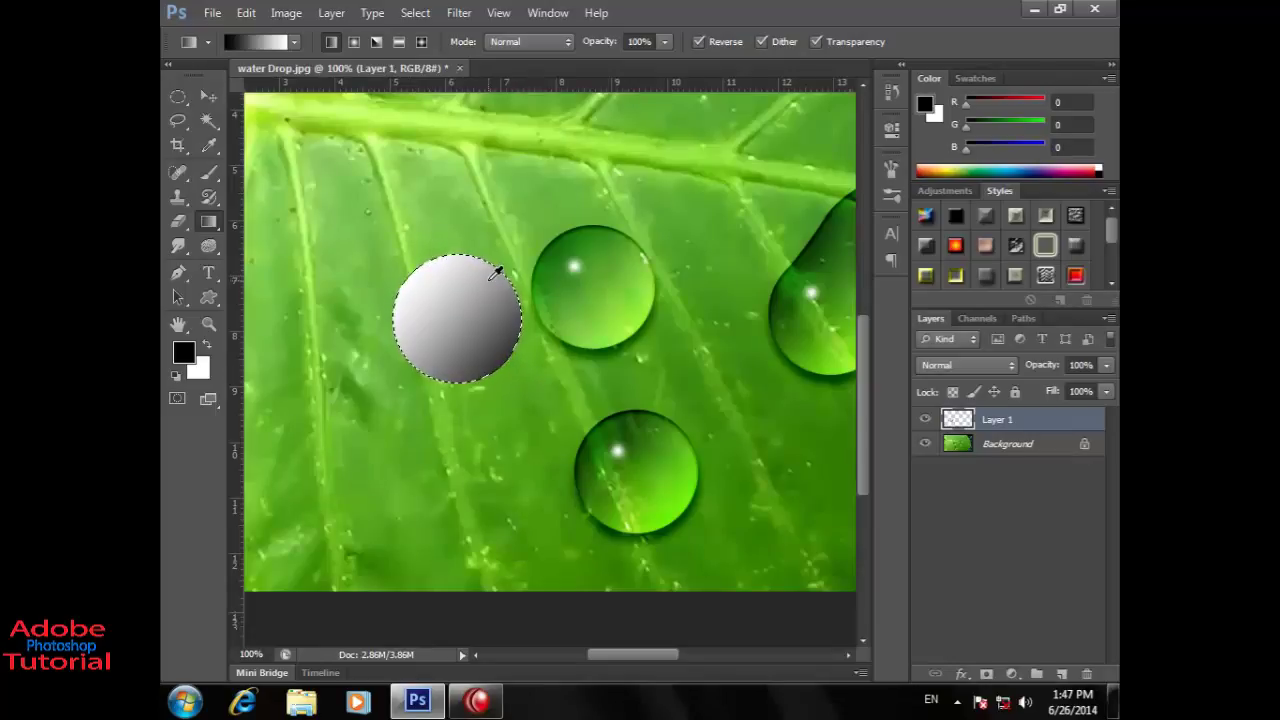
key("ctrl+z")
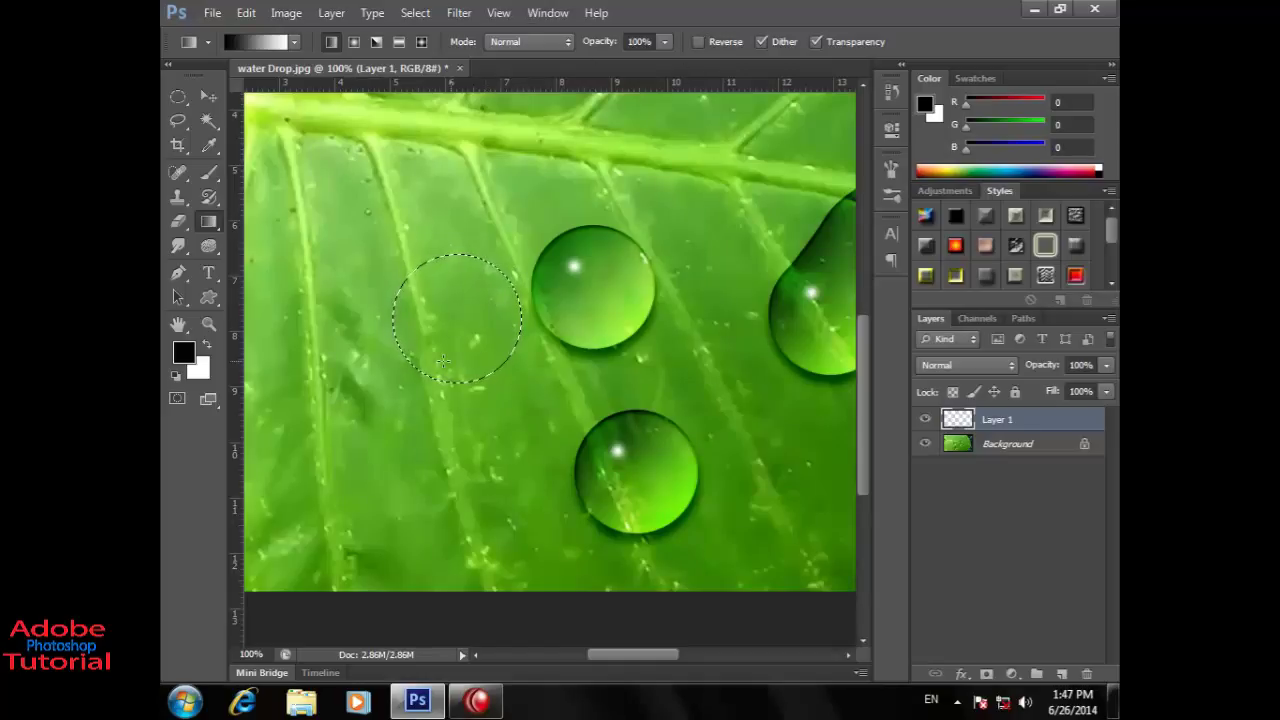
left_click_drag(436, 280, 501, 381)
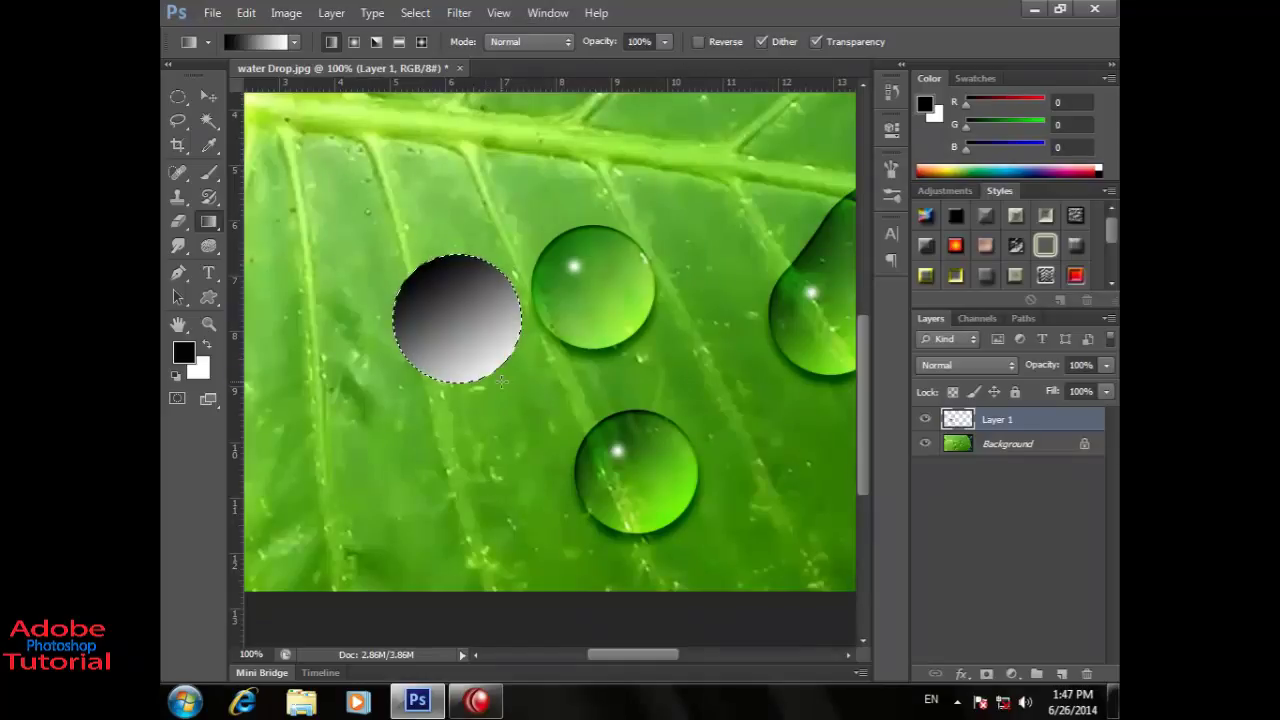
key("ctrl+d")
- Set Layer 1's blend mode to Overlay after trying Soft Light
left_click(989, 368)
left_click(958, 249)
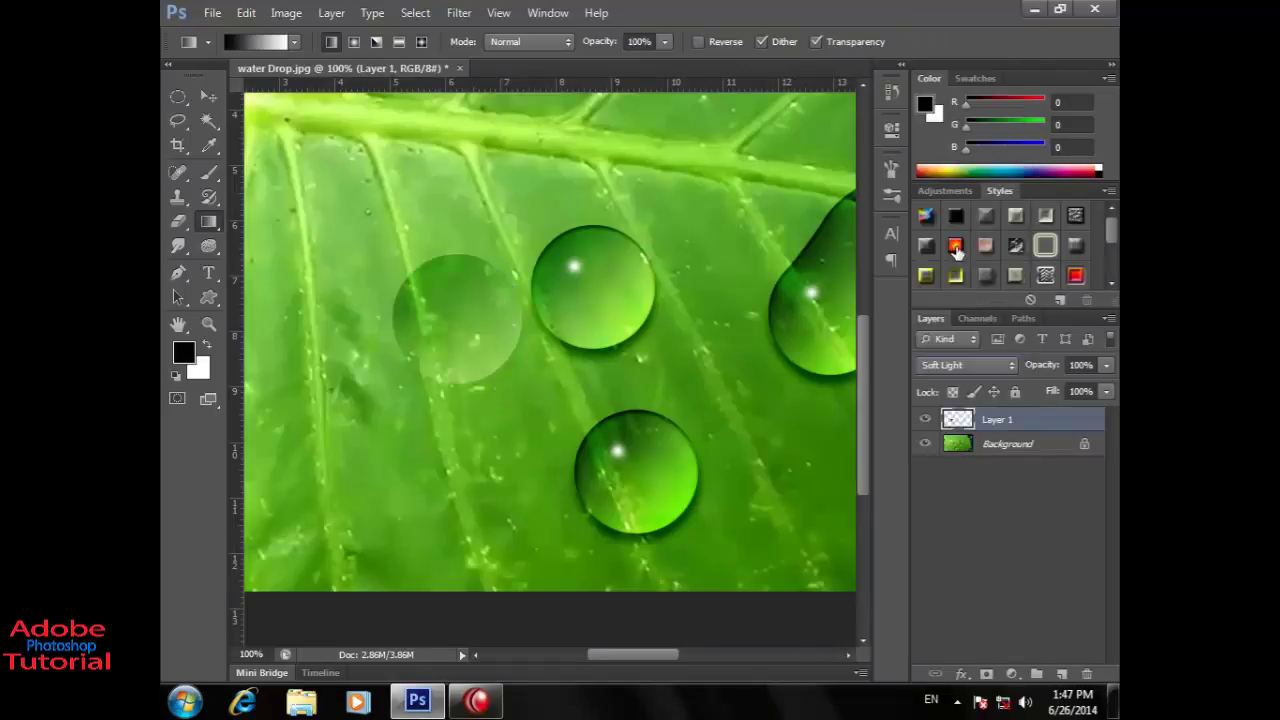
left_click(953, 370)
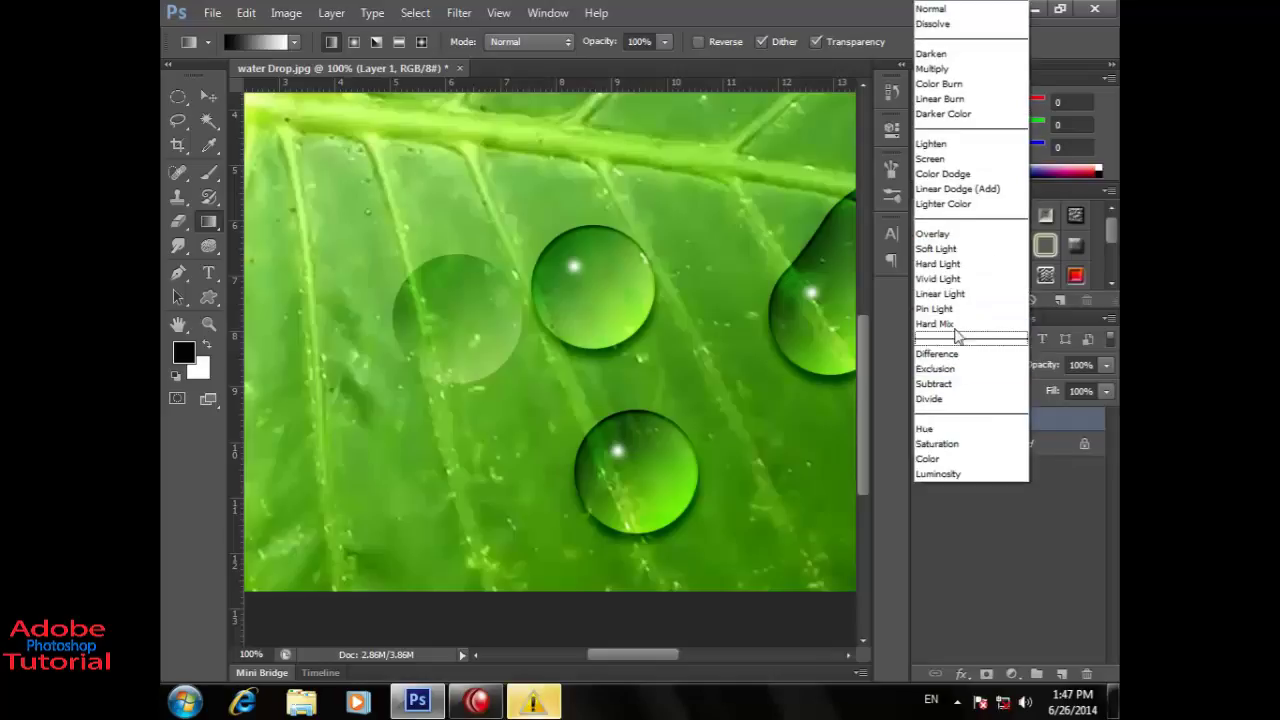
left_click(945, 245)
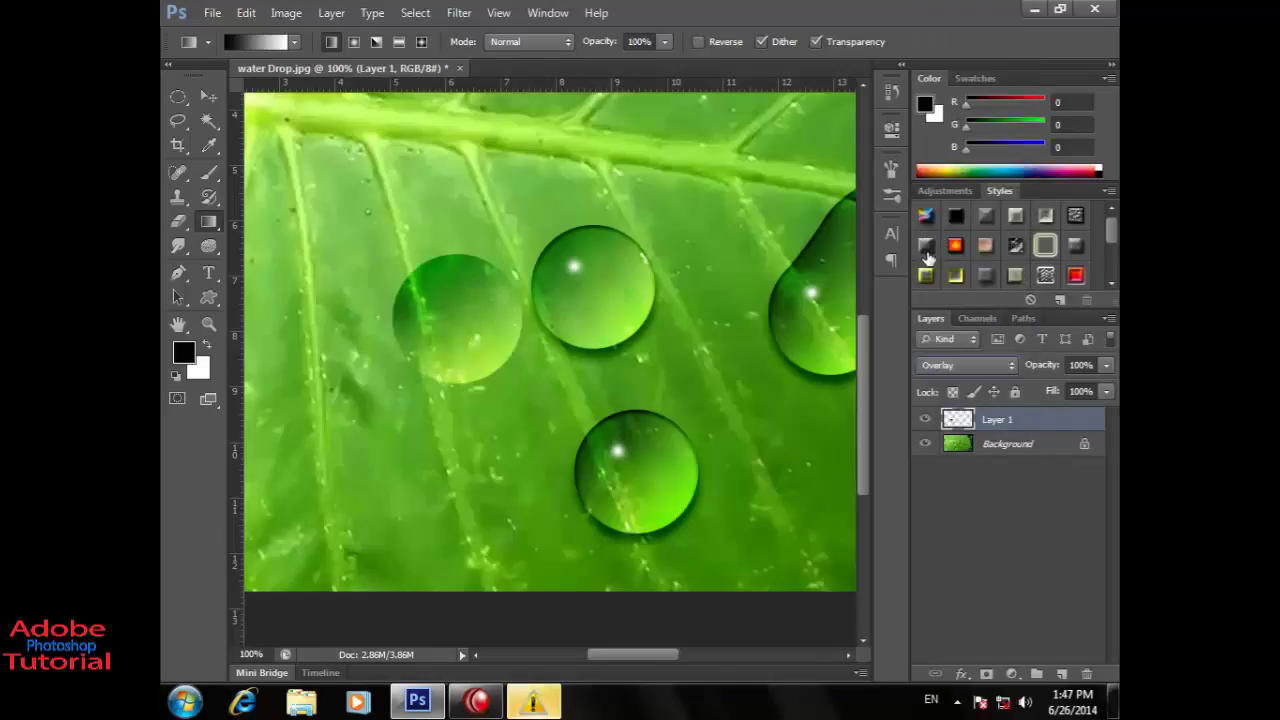
left_click(958, 368)
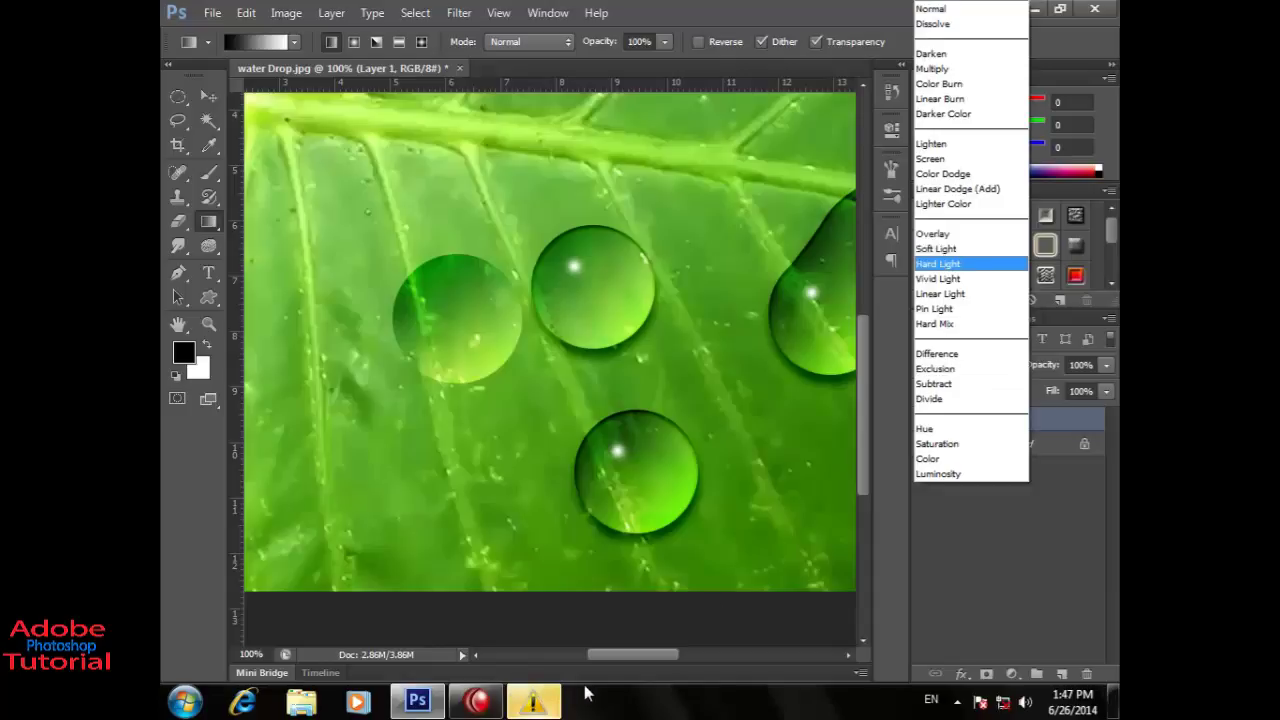
- Dismiss the Windows activation warning at the bottom of the screen
left_click(533, 702)
right_click(545, 706)
left_click(755, 403)
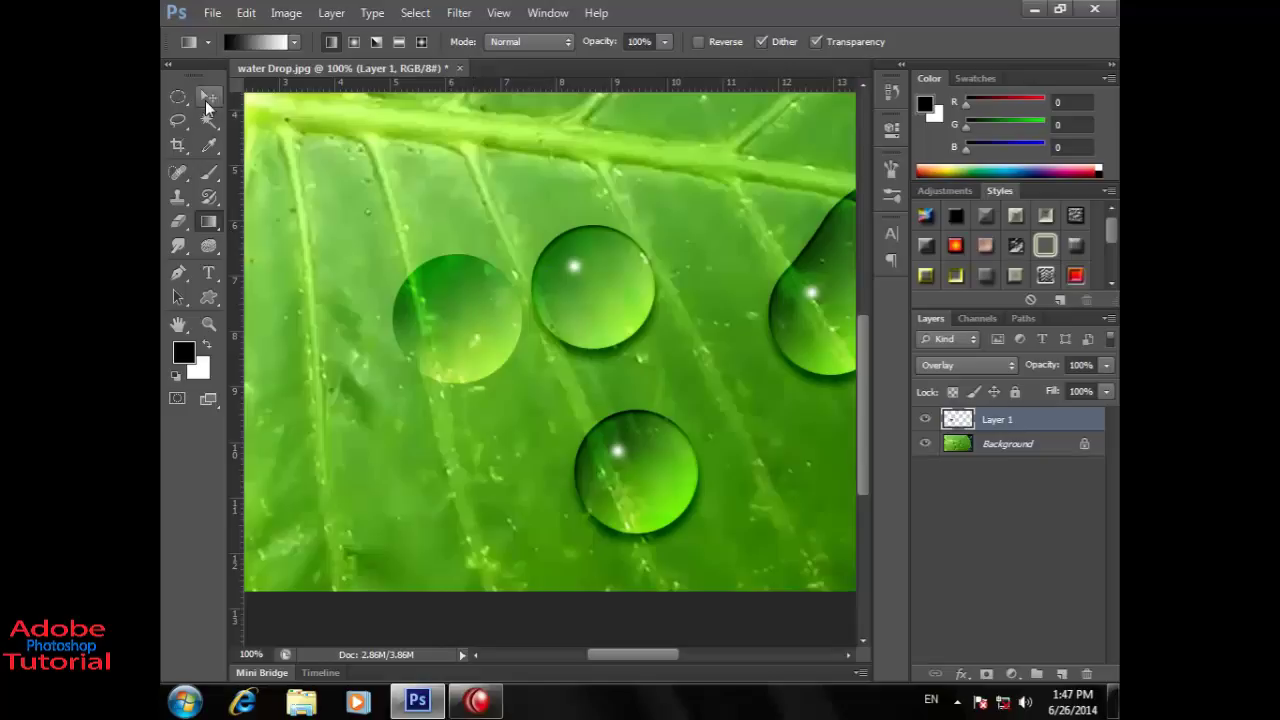
- Nudge the gradient drop slightly down and to the left
left_click(207, 97)
mouse_move(442, 320)
left_mouse_down()
mouse_move(440, 296)
mouse_move(437, 328)
left_mouse_up()
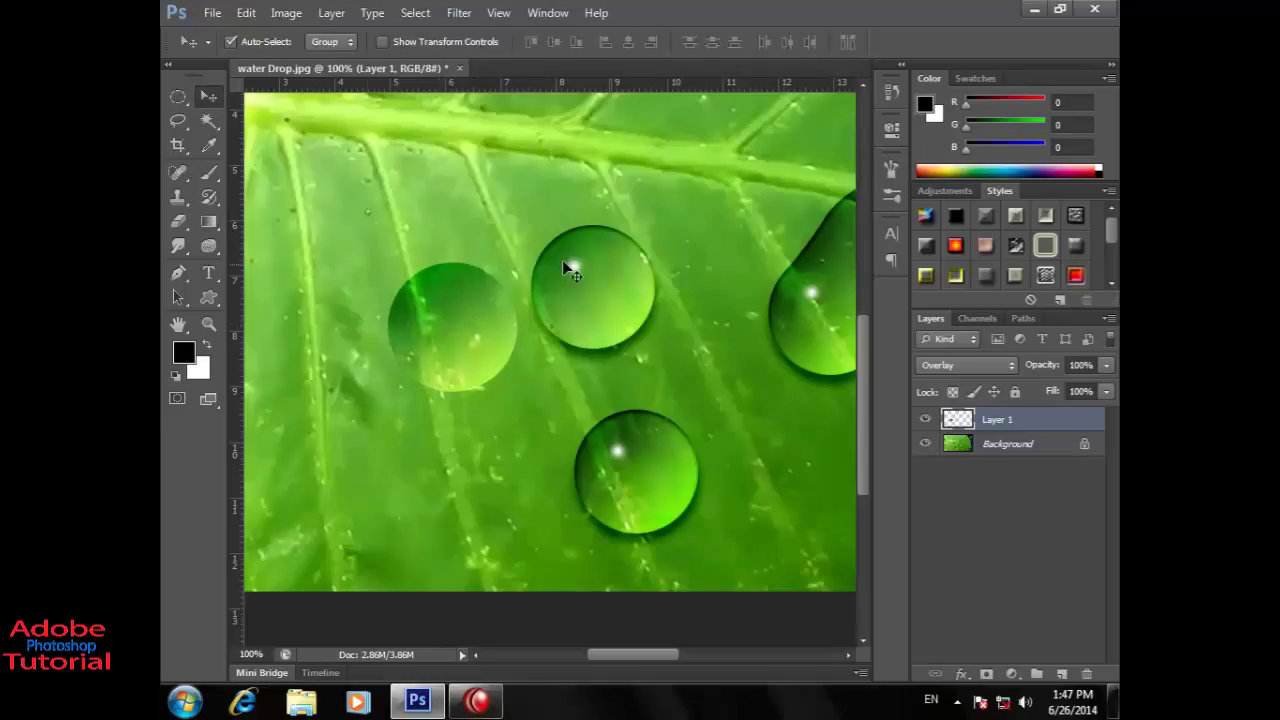
left_click(208, 173)
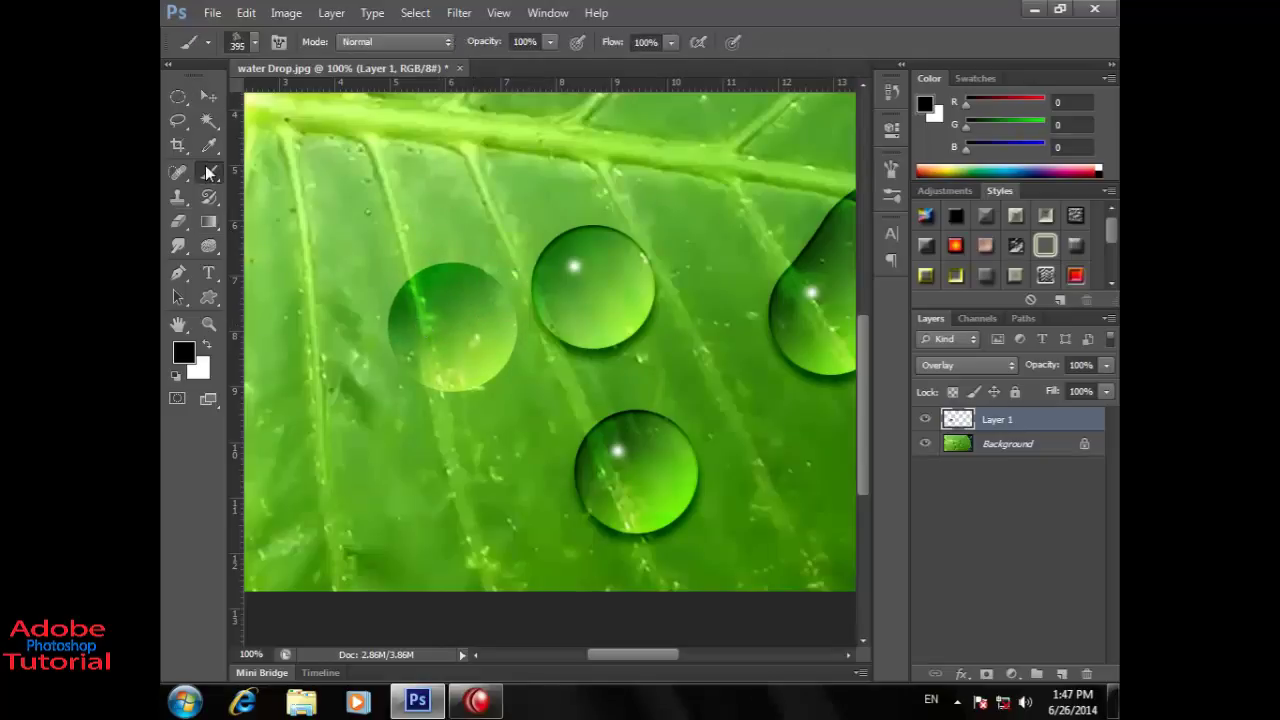
right_click(208, 173)
left_click(262, 169)
- Set up a white Brush and shrink it to size 15
left_click(253, 43)
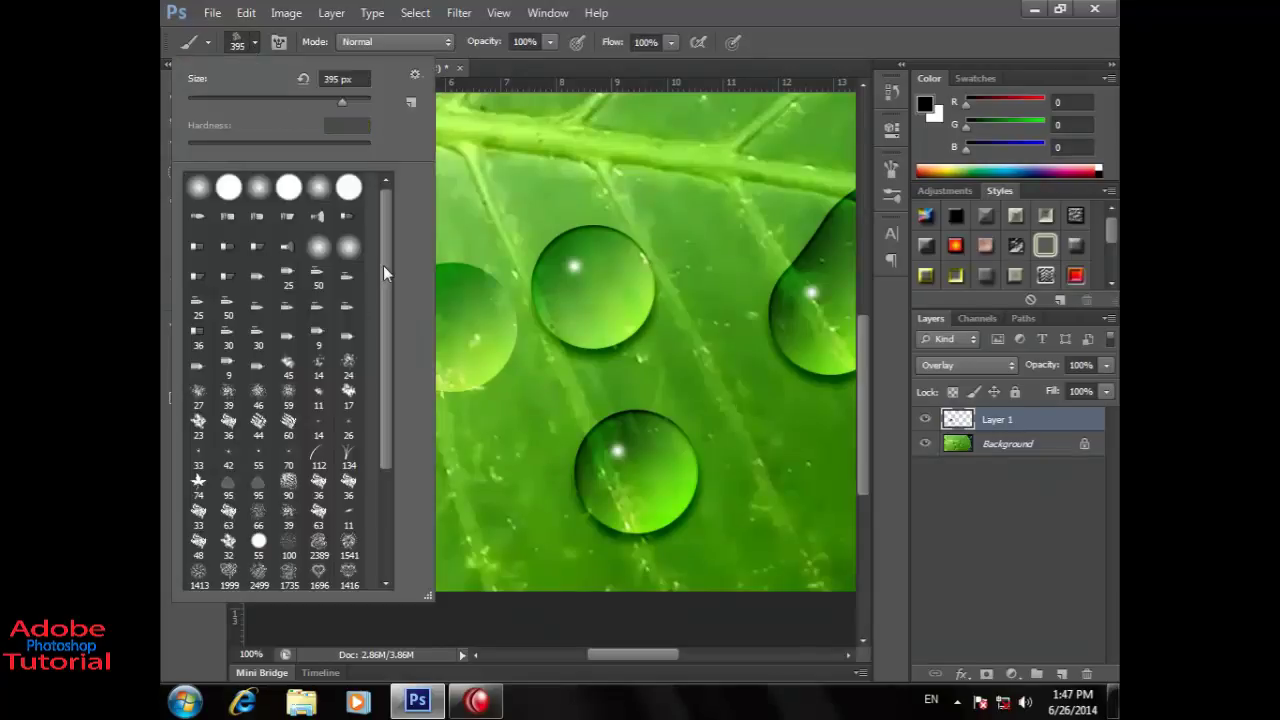
left_click(415, 78)
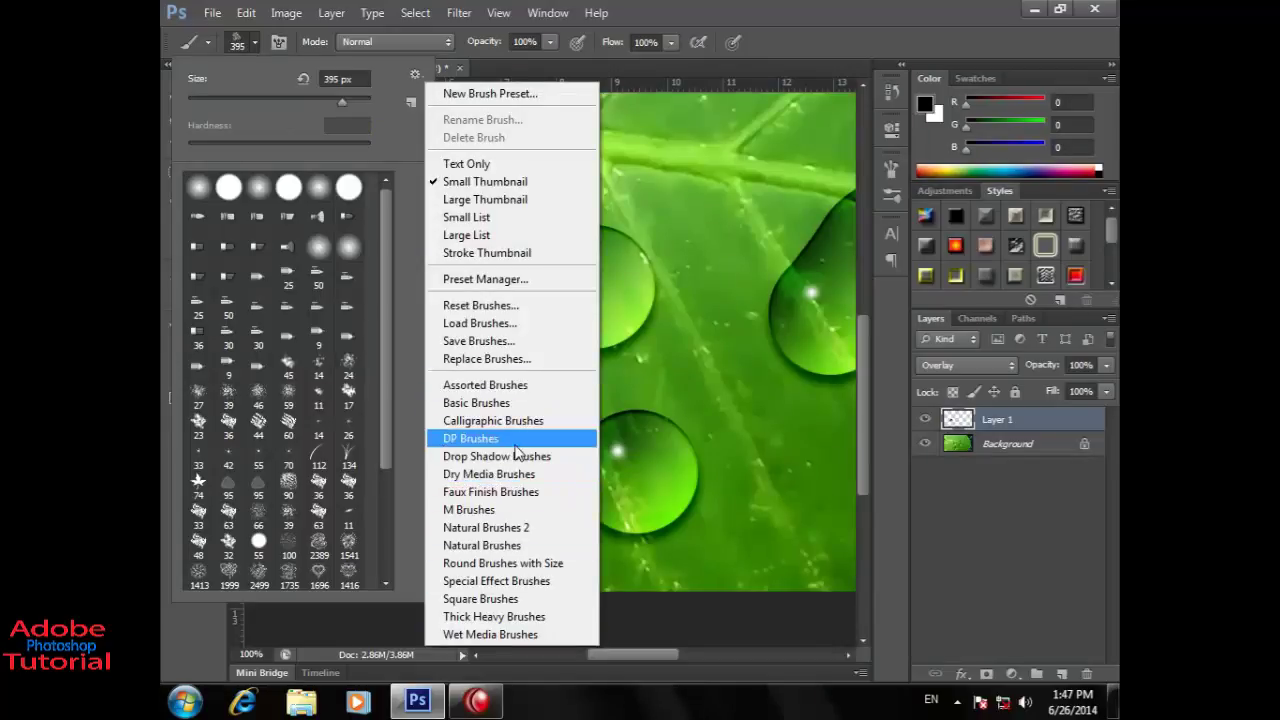
left_click(388, 378)
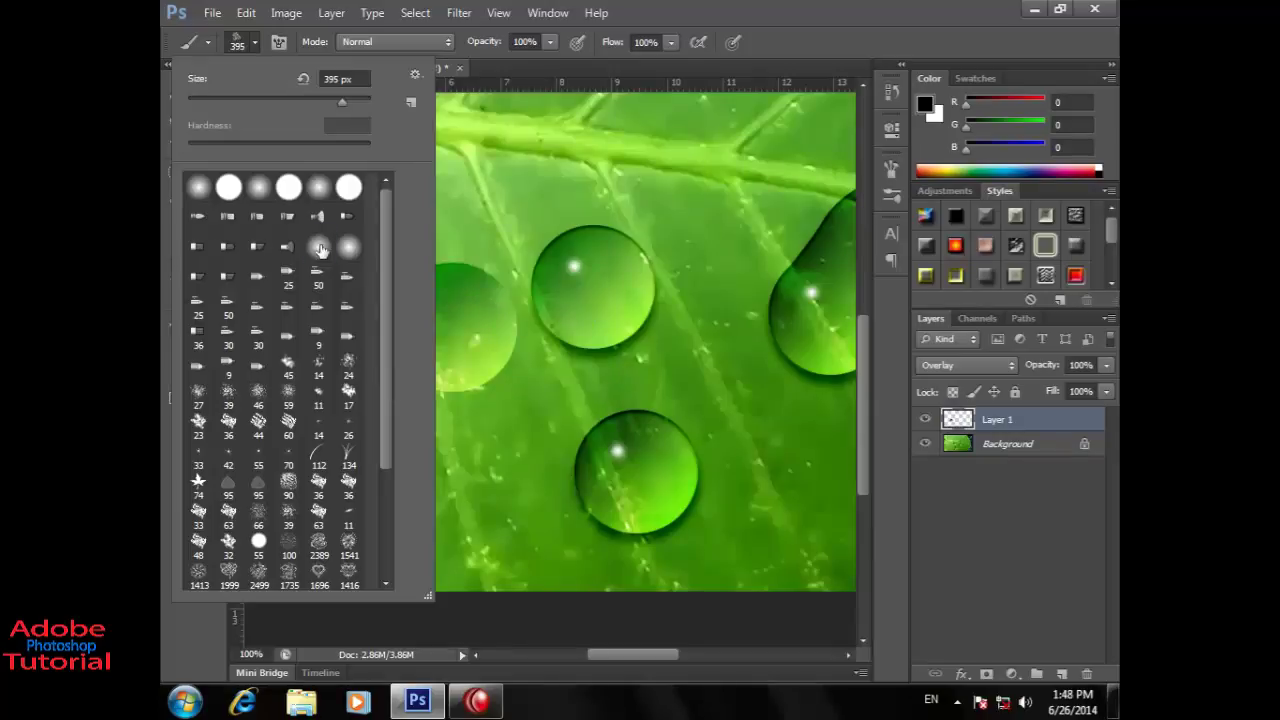
key("Return")
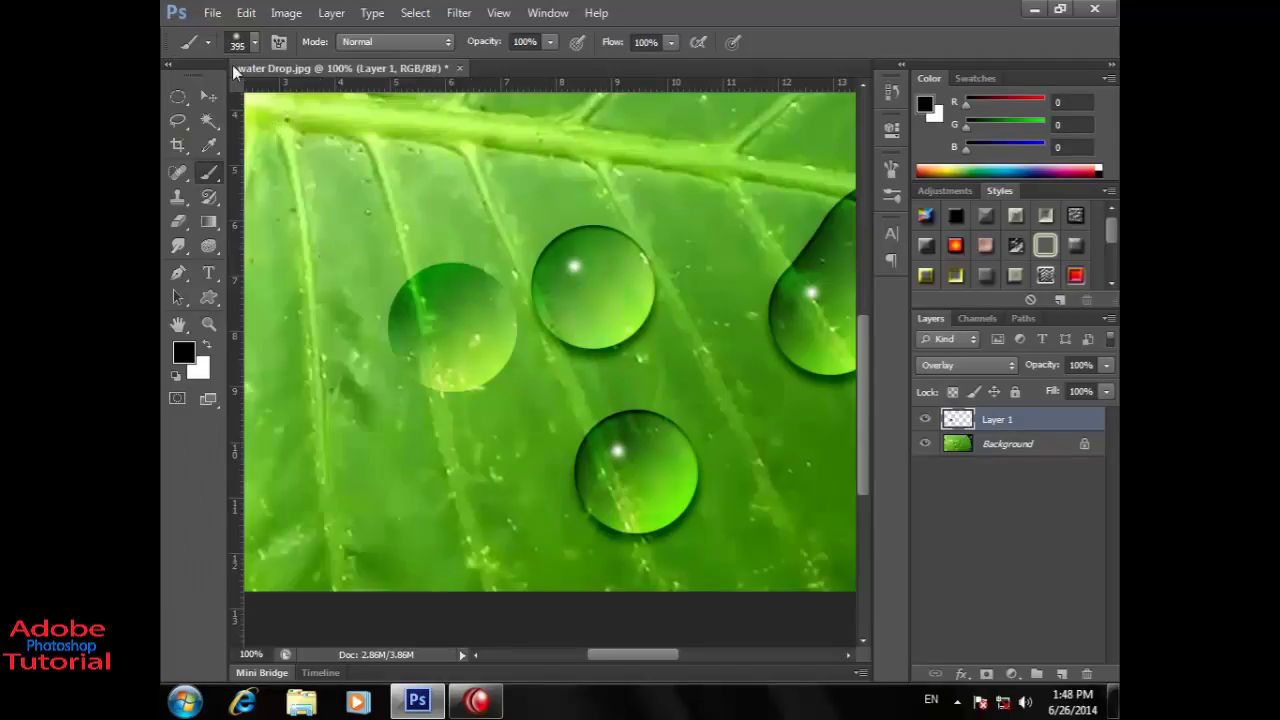
left_click(253, 45)
key("Return")
key("bracketleft")
key("bracketleft")
key("bracketleft")
left_click(209, 344)
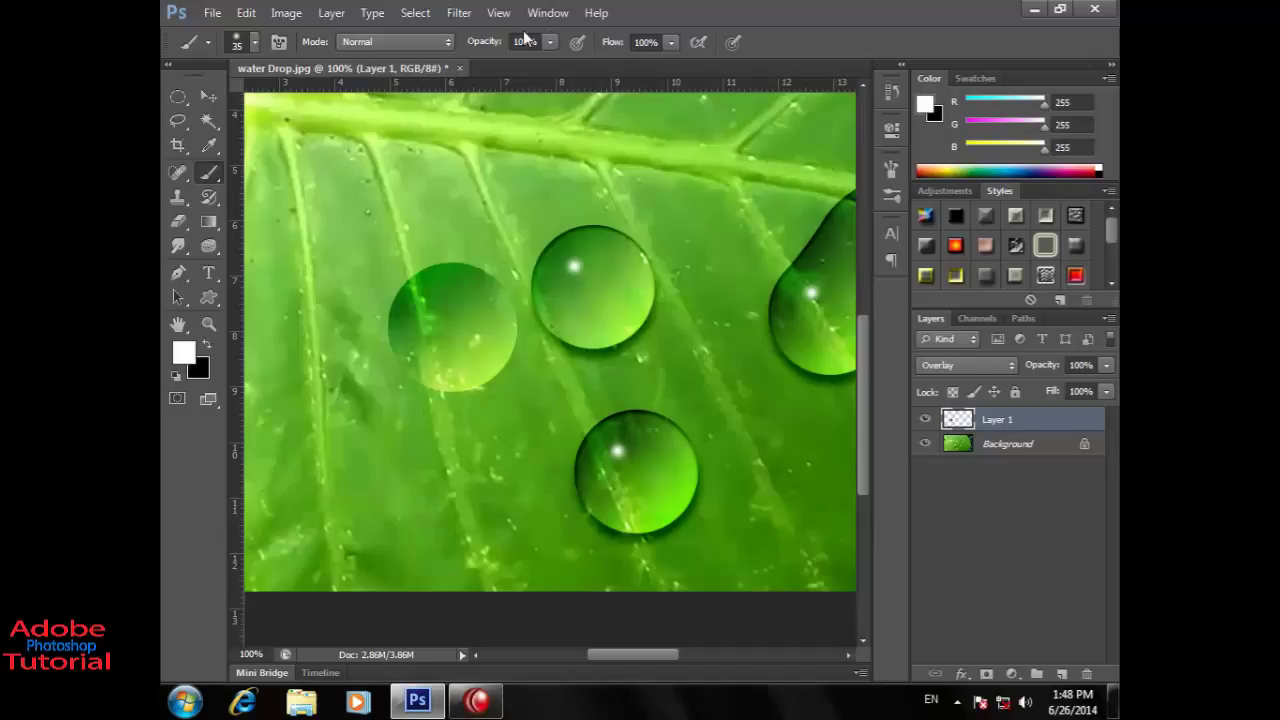
key("bracketleft")
key("bracketleft")
key("bracketleft")
- Paint a white highlight dot on the left drop, add Layer 2, then reselect Layer 1
left_click(441, 289)
left_click(1062, 673)
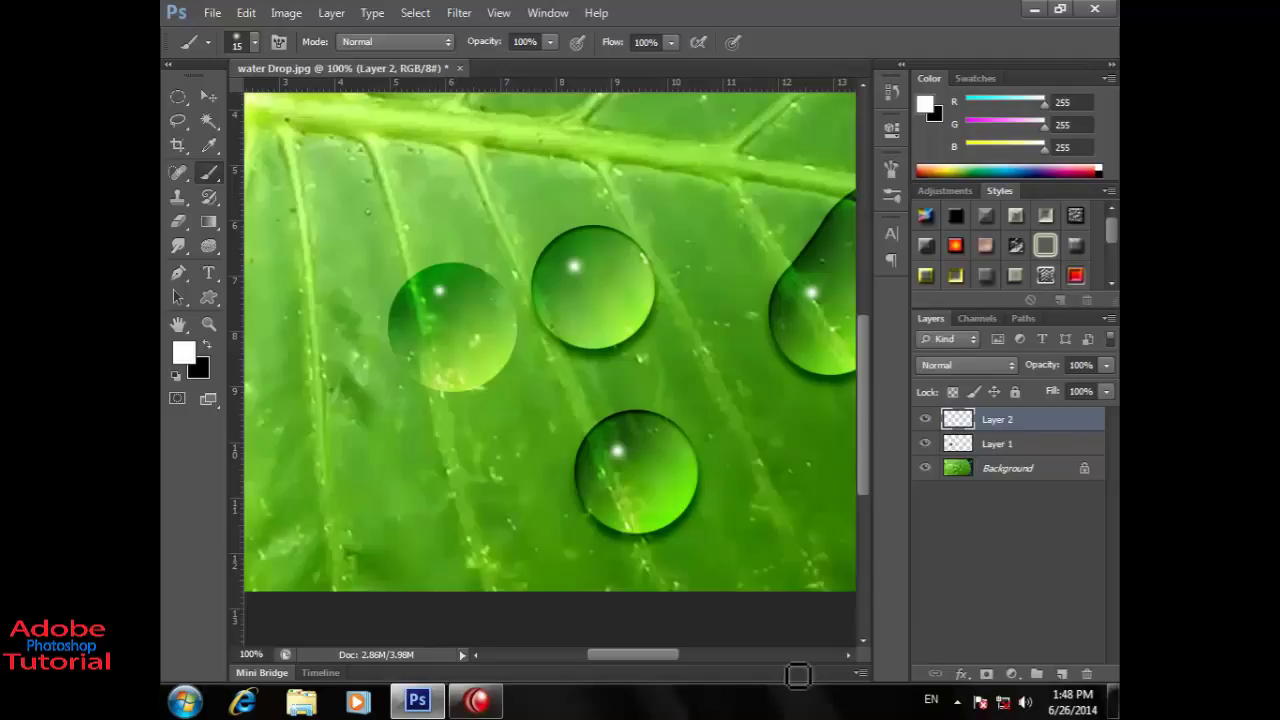
mouse_move(740, 390)
left_mouse_down()
mouse_move(621, 429)
mouse_move(726, 409)
left_mouse_up()
left_click(204, 97)
left_click(418, 373)
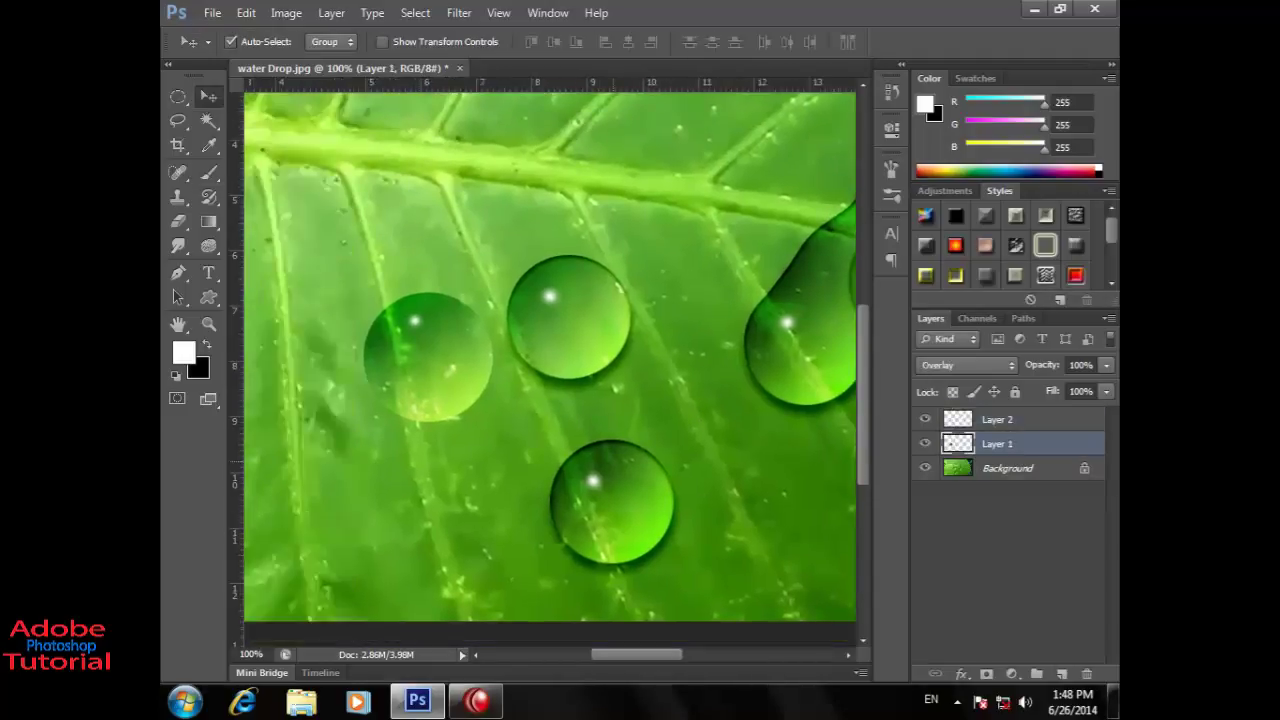
- Give Layer 1 an Inner Shadow with choke 0, size 0, distance 6 and higher opacity
left_click(961, 674)
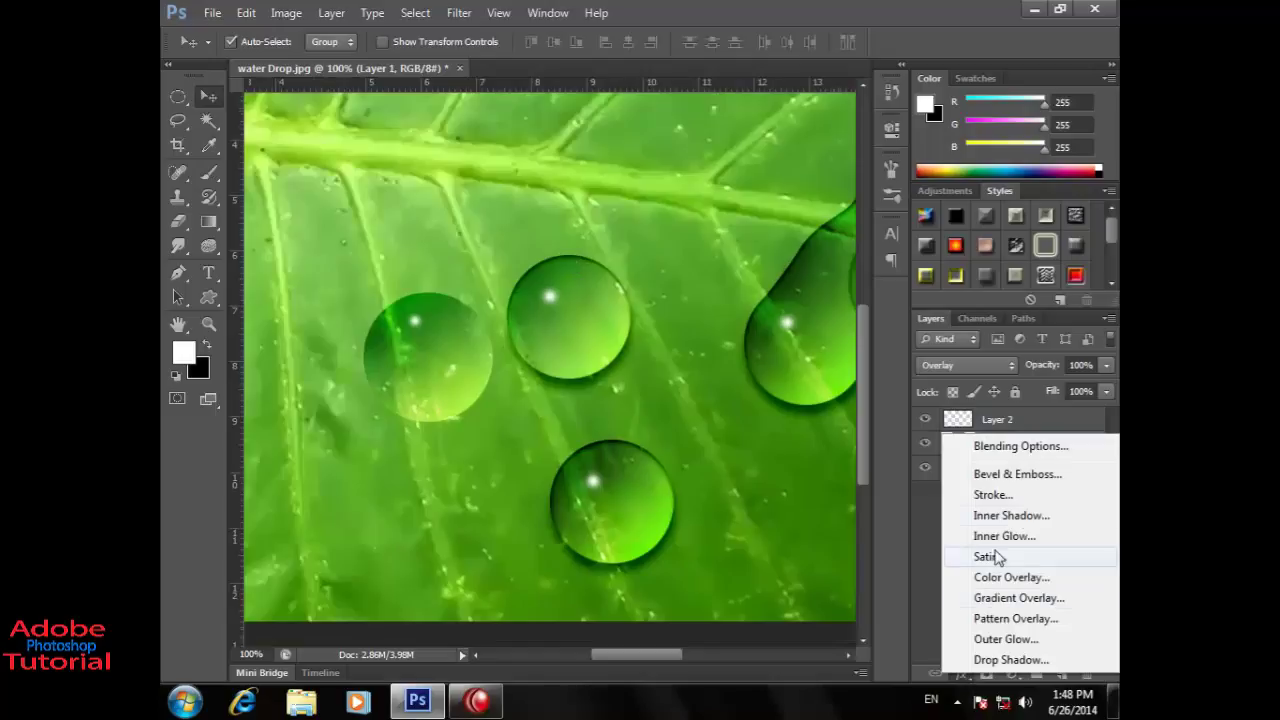
left_click(1028, 516)
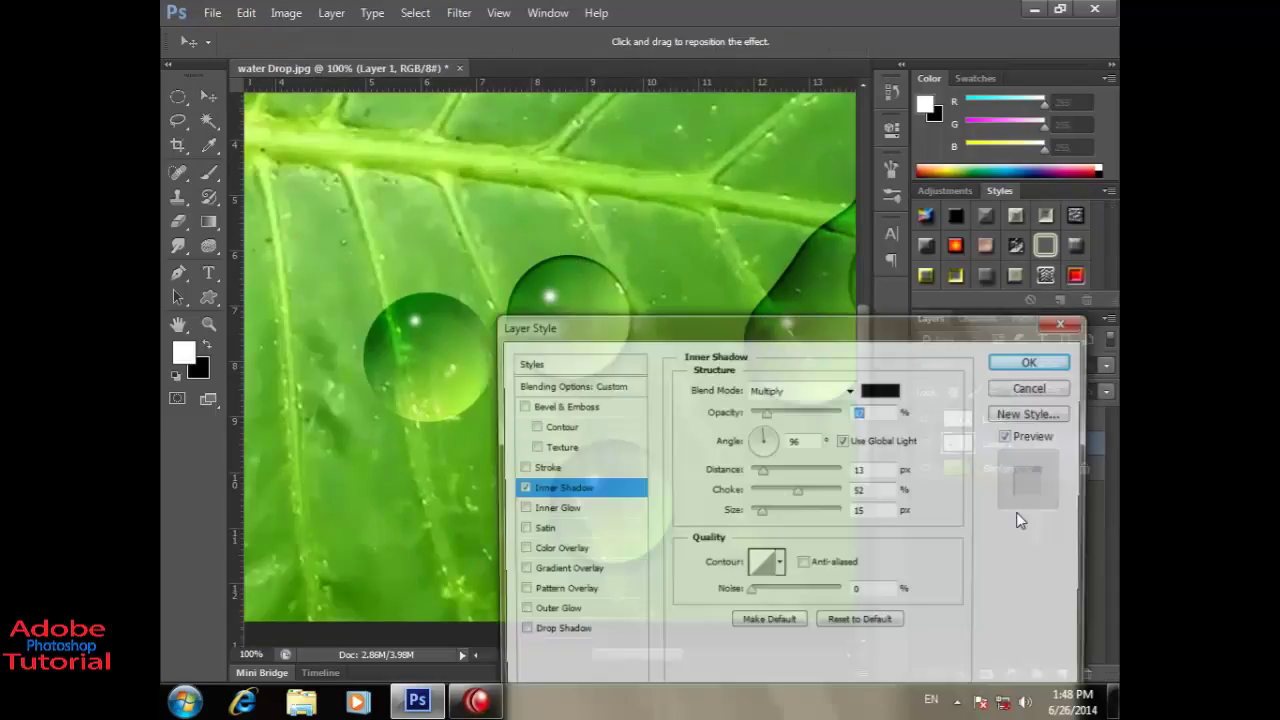
left_click_drag(798, 332, 919, 291)
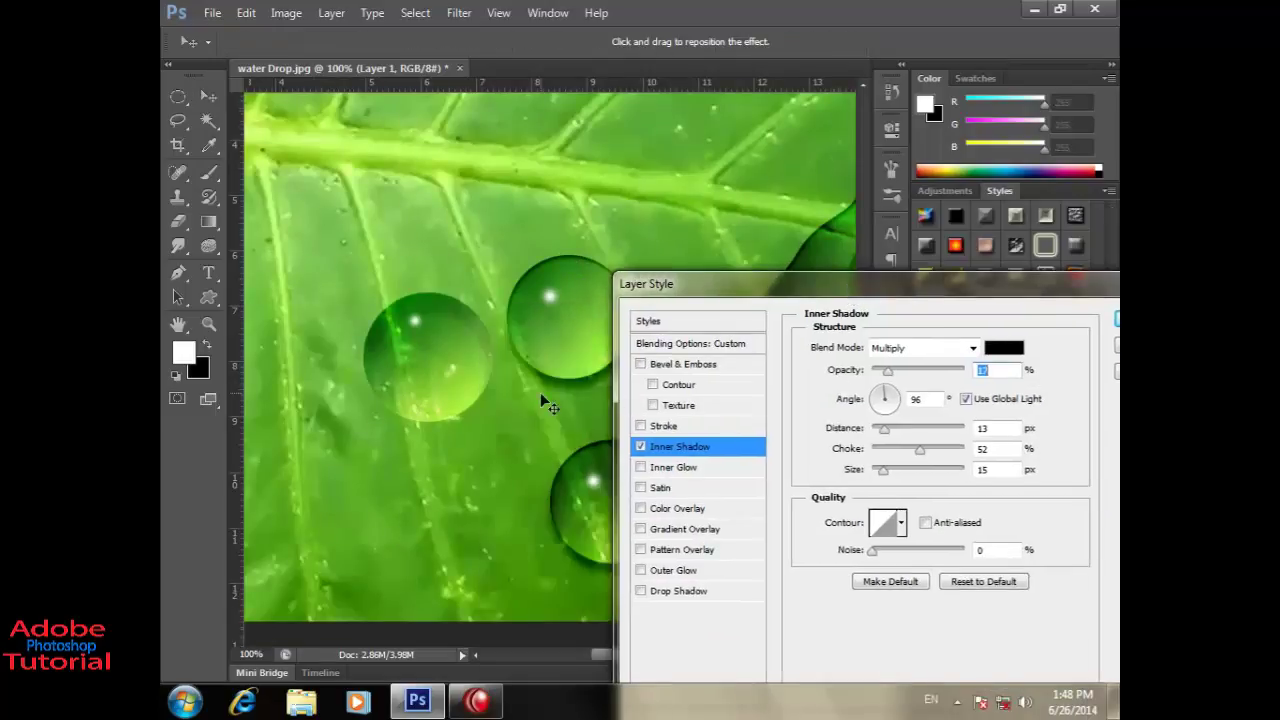
left_click_drag(920, 451, 800, 452)
mouse_move(885, 470)
left_mouse_down()
mouse_move(852, 476)
mouse_move(889, 430)
mouse_move(876, 429)
mouse_move(907, 429)
left_mouse_up()
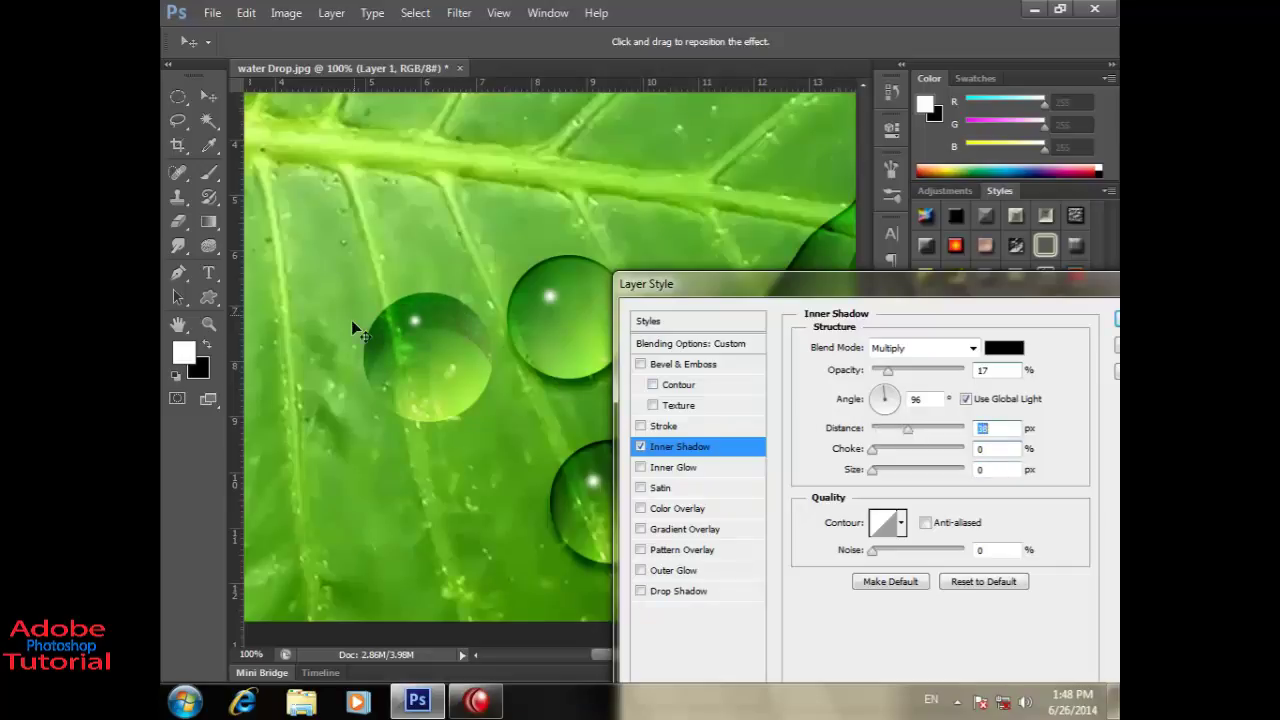
left_click_drag(913, 437, 878, 431)
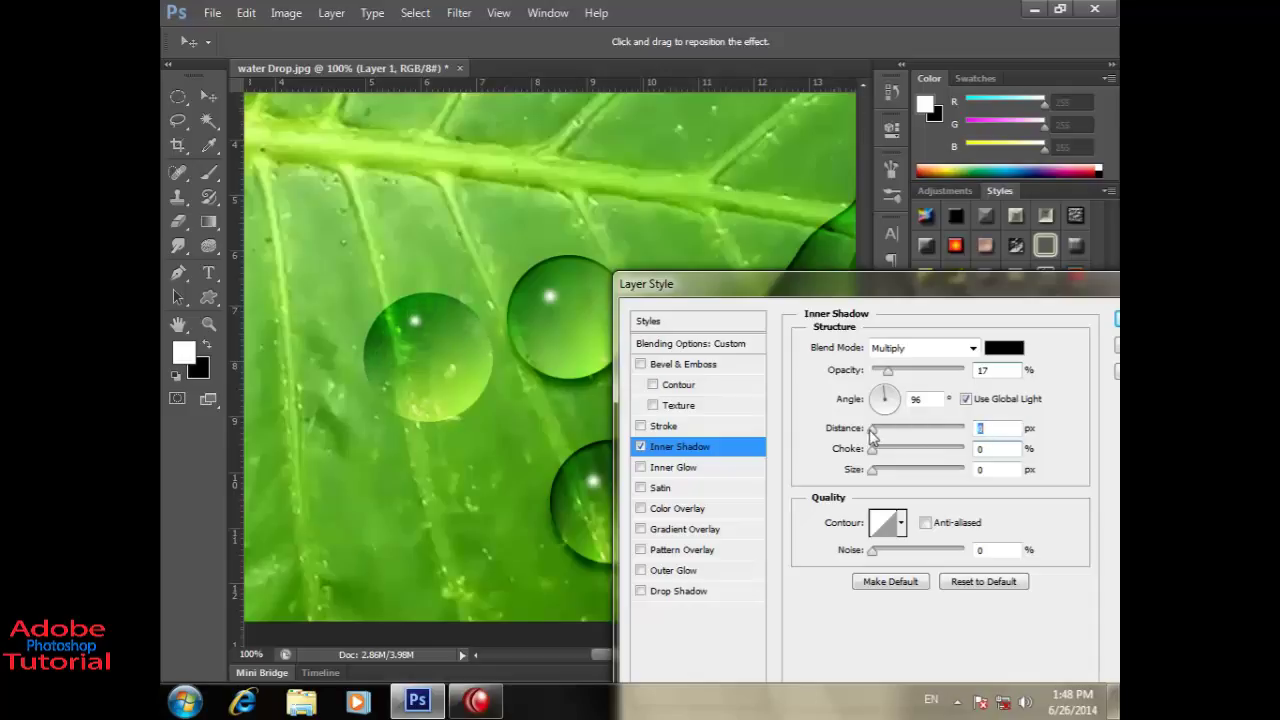
mouse_move(888, 370)
left_mouse_down()
mouse_move(967, 382)
mouse_move(915, 375)
left_mouse_up()
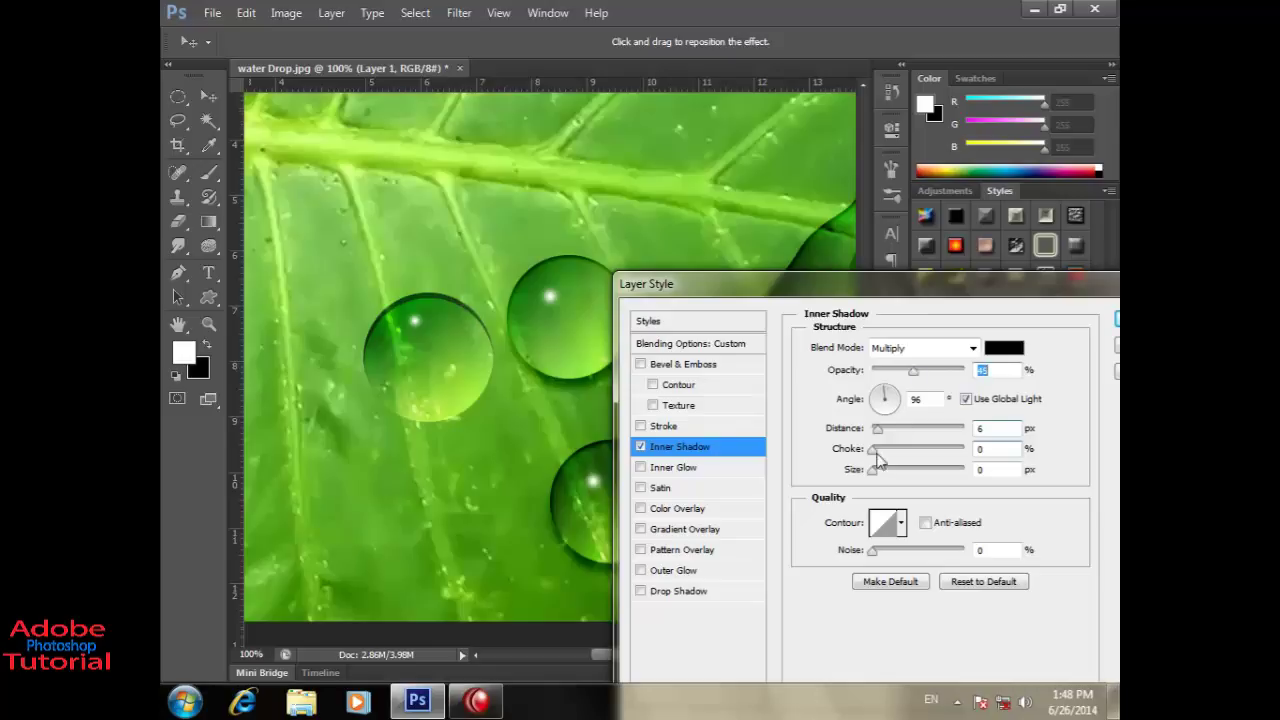
- Add a Drop Shadow at 42% opacity, 6 px distance, 0 spread, 4 px size and apply
left_click(675, 592)
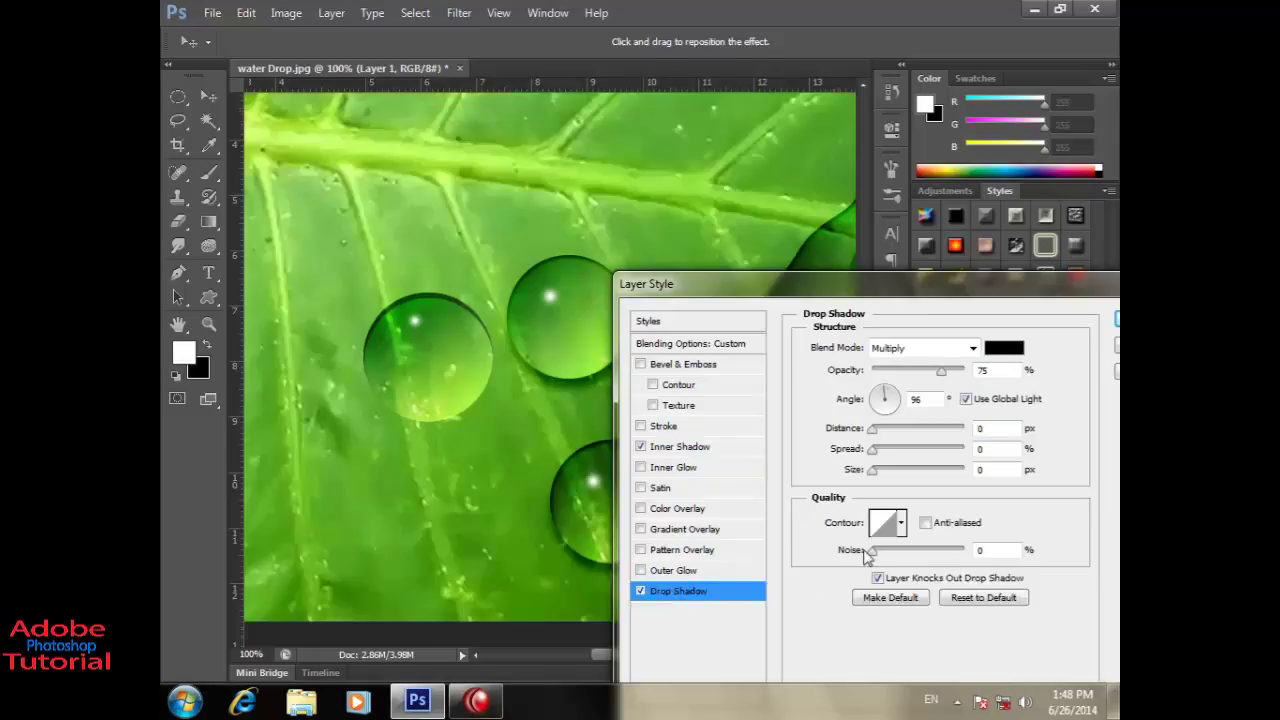
mouse_move(873, 470)
left_mouse_down()
mouse_move(910, 470)
mouse_move(870, 466)
mouse_move(901, 449)
mouse_move(900, 430)
mouse_move(879, 441)
left_mouse_up()
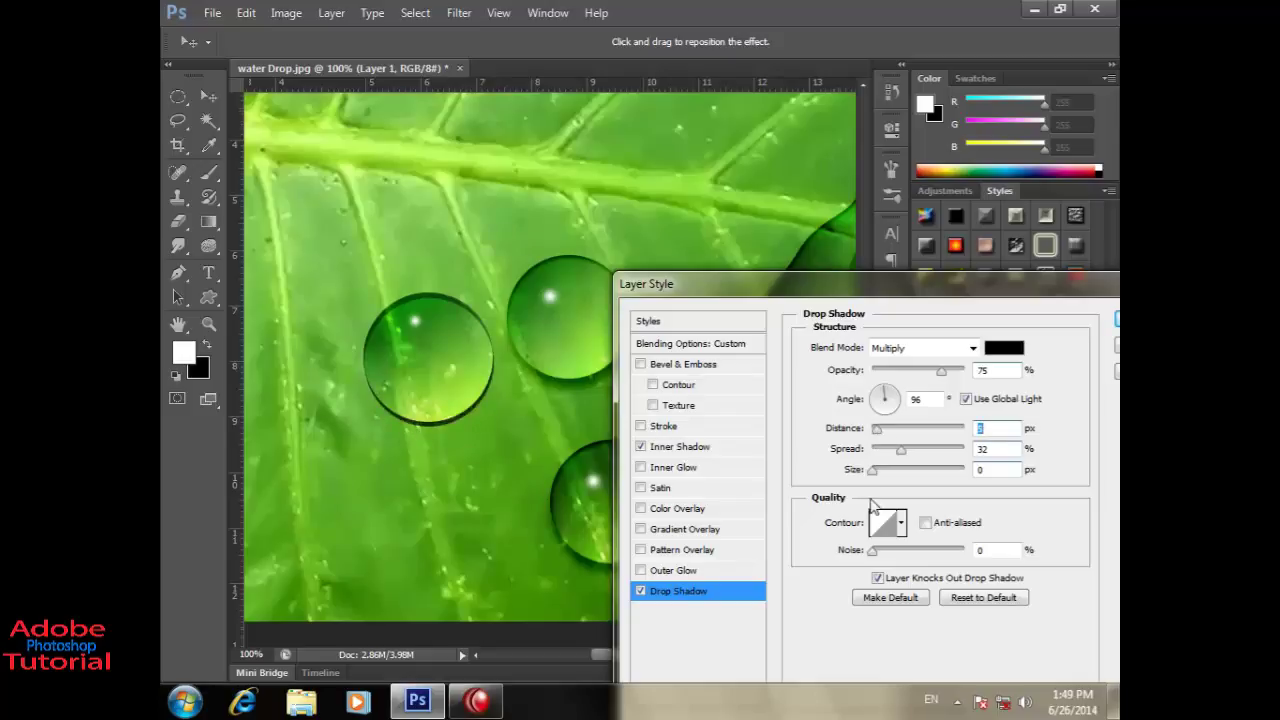
mouse_move(899, 455)
left_mouse_down()
mouse_move(880, 456)
mouse_move(935, 456)
mouse_move(899, 456)
left_mouse_up()
left_click_drag(942, 370, 910, 370)
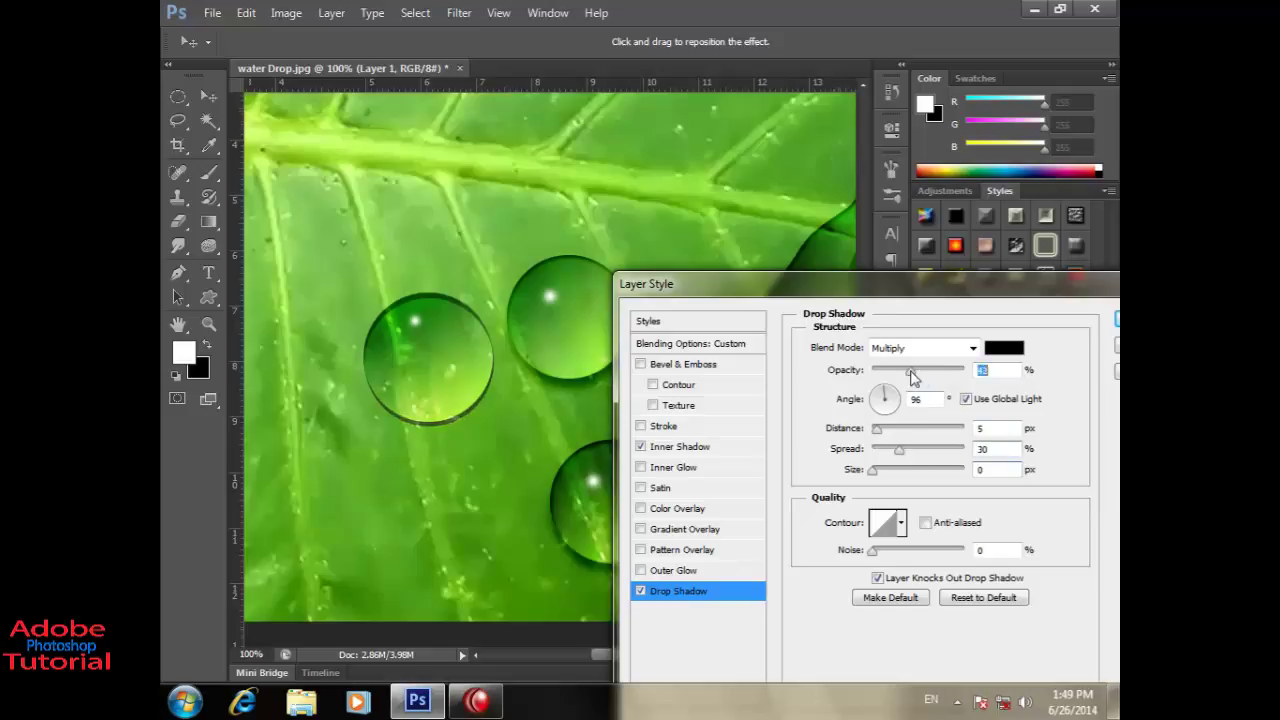
left_click_drag(877, 429, 918, 452)
left_click(877, 470)
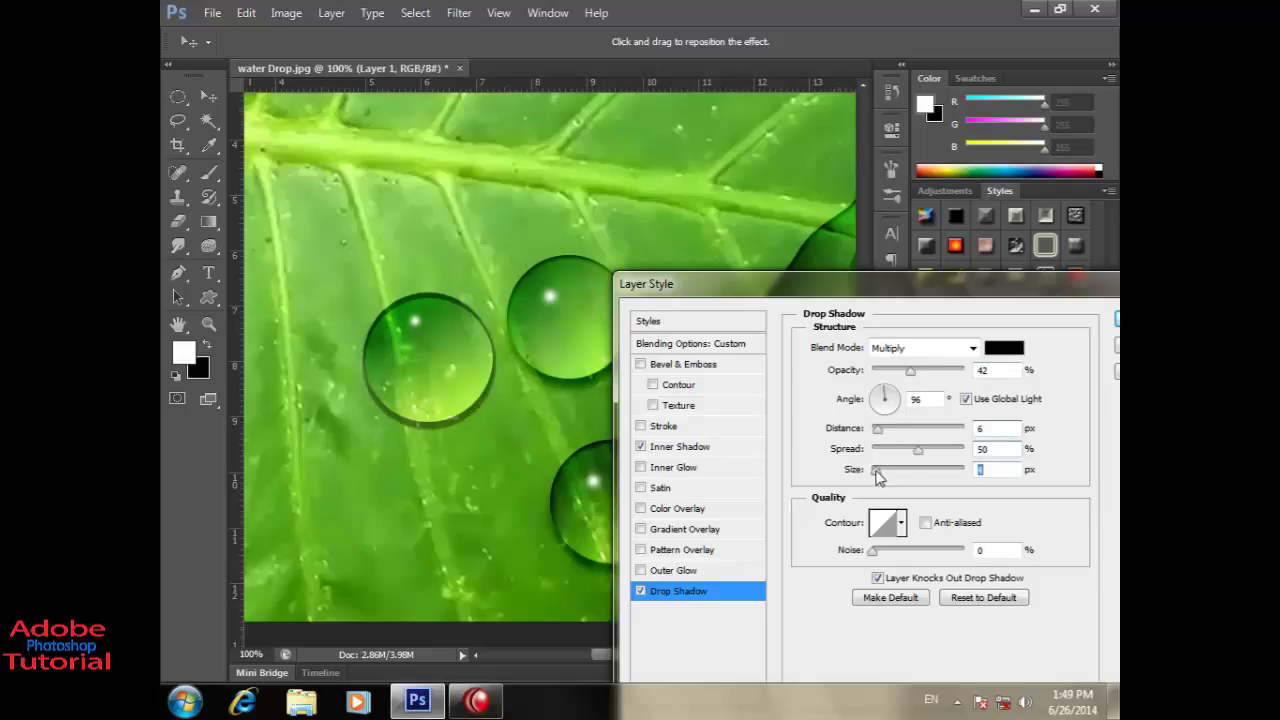
left_click_drag(918, 455, 874, 452)
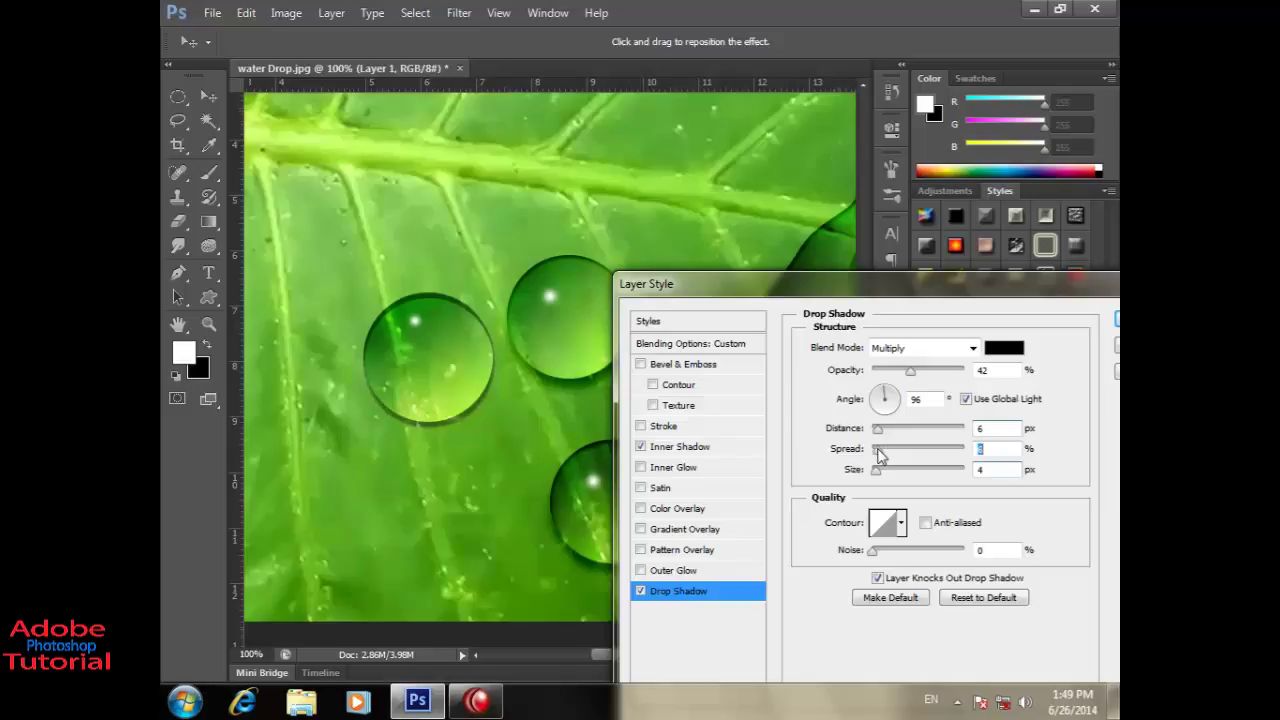
left_click_drag(800, 284, 663, 315)
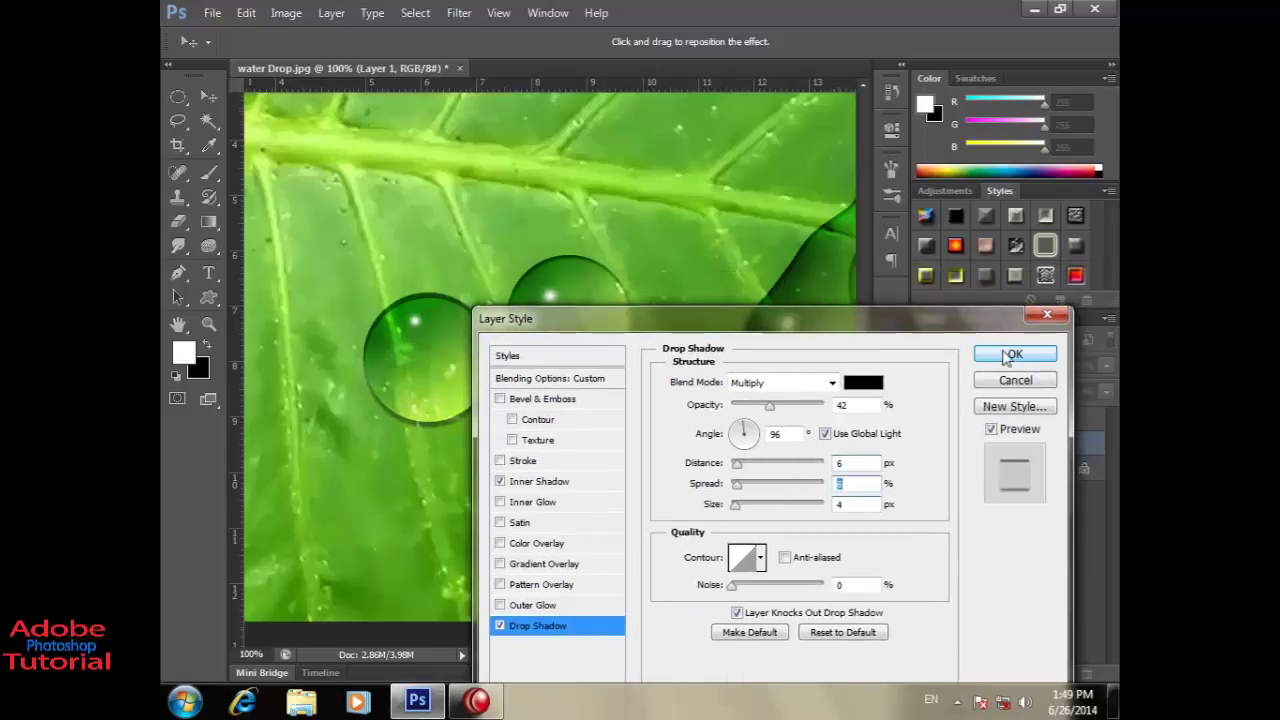
left_click(1030, 354)
- Move the Layer 1 copy drop to sit beside the teardrop
mouse_move(571, 347)
left_mouse_down()
mouse_move(481, 427)
mouse_move(508, 311)
mouse_move(717, 278)
left_mouse_up()
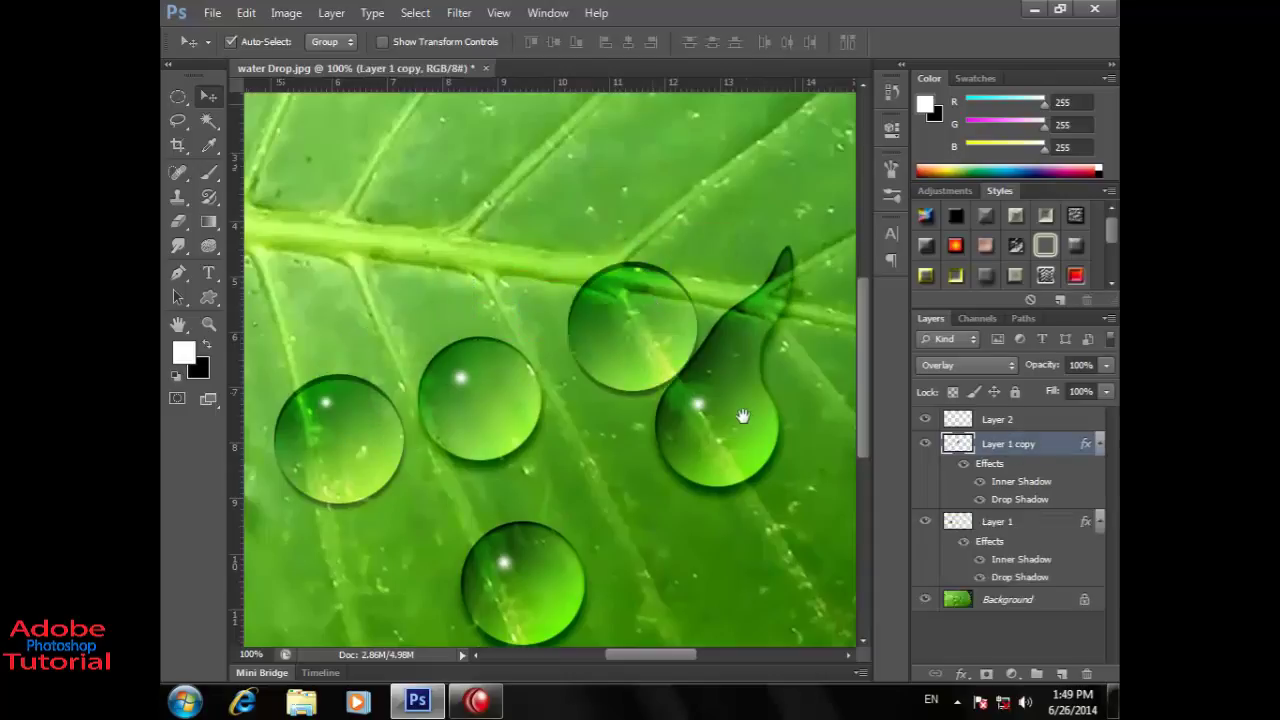
left_click_drag(665, 382, 456, 362)
left_click_drag(395, 320, 619, 406)
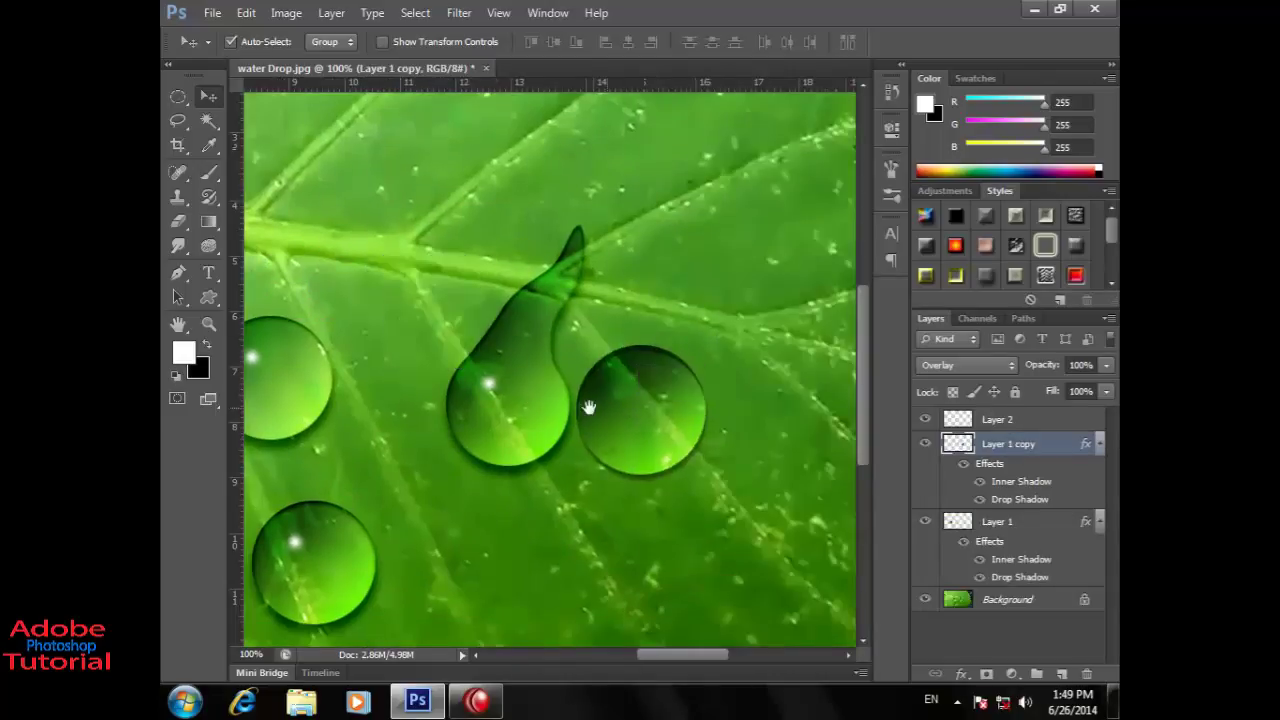
left_click_drag(572, 278, 432, 210)
- Liquify the copied drop with a size-134 Forward Warp brush, stretching it upward into a teardrop
left_click(459, 13)
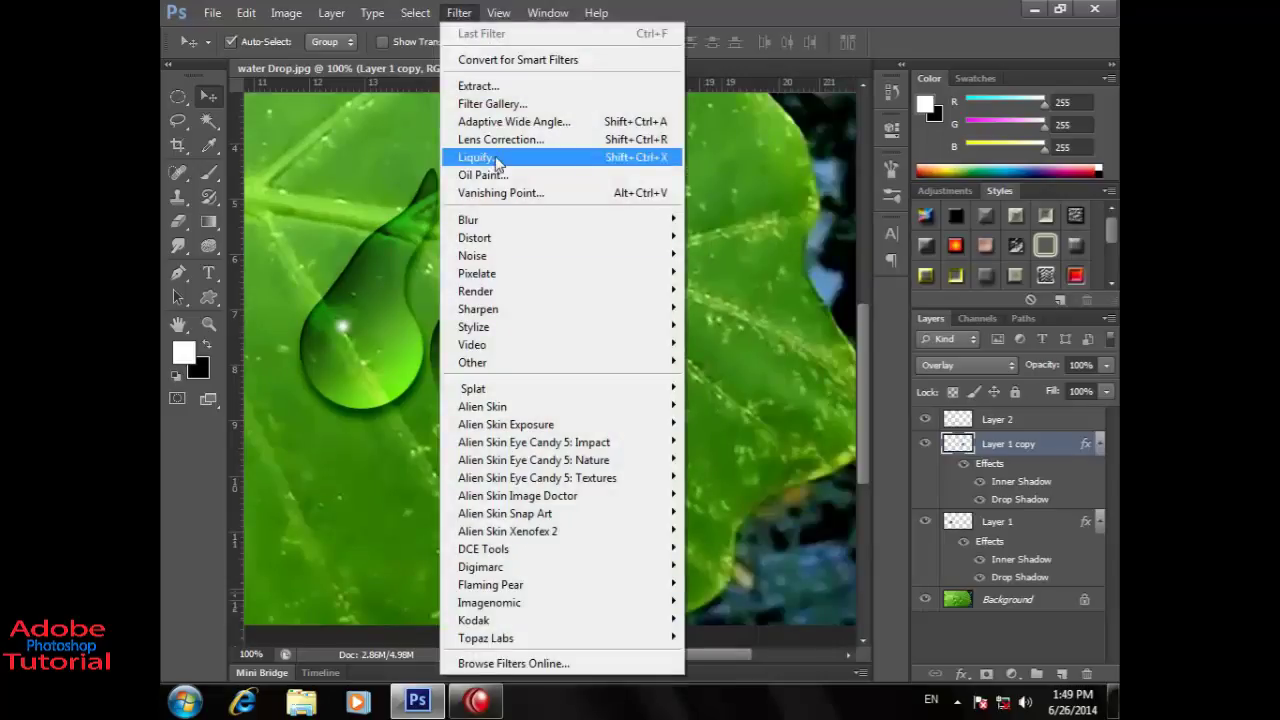
left_click(495, 158)
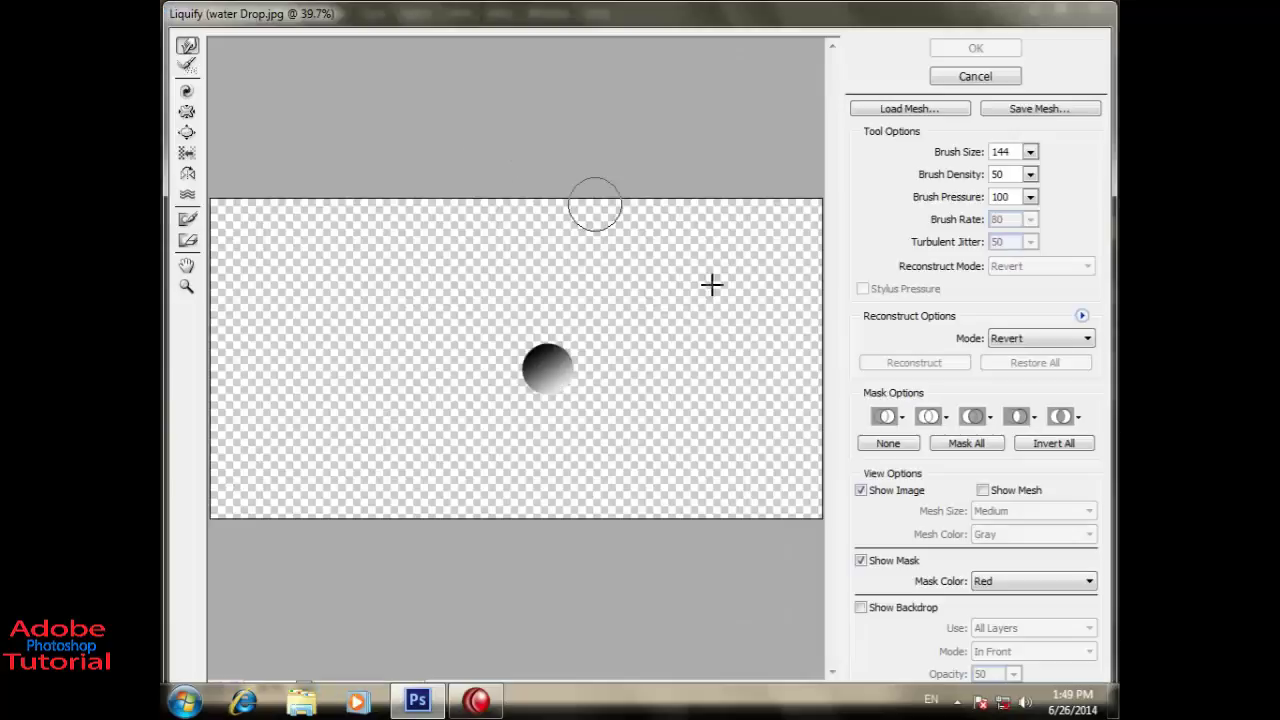
key("bracketleft")
key("bracketleft")
key("bracketright")
key("bracketright")
key("bracketright")
key("bracketright")
key("bracketright")
key("bracketleft")
key("bracketleft")
key("bracketleft")
key("bracketleft")
key("bracketleft")
key("bracketleft")
key("bracketleft")
key("bracketleft")
left_click_drag(547, 369, 545, 302)
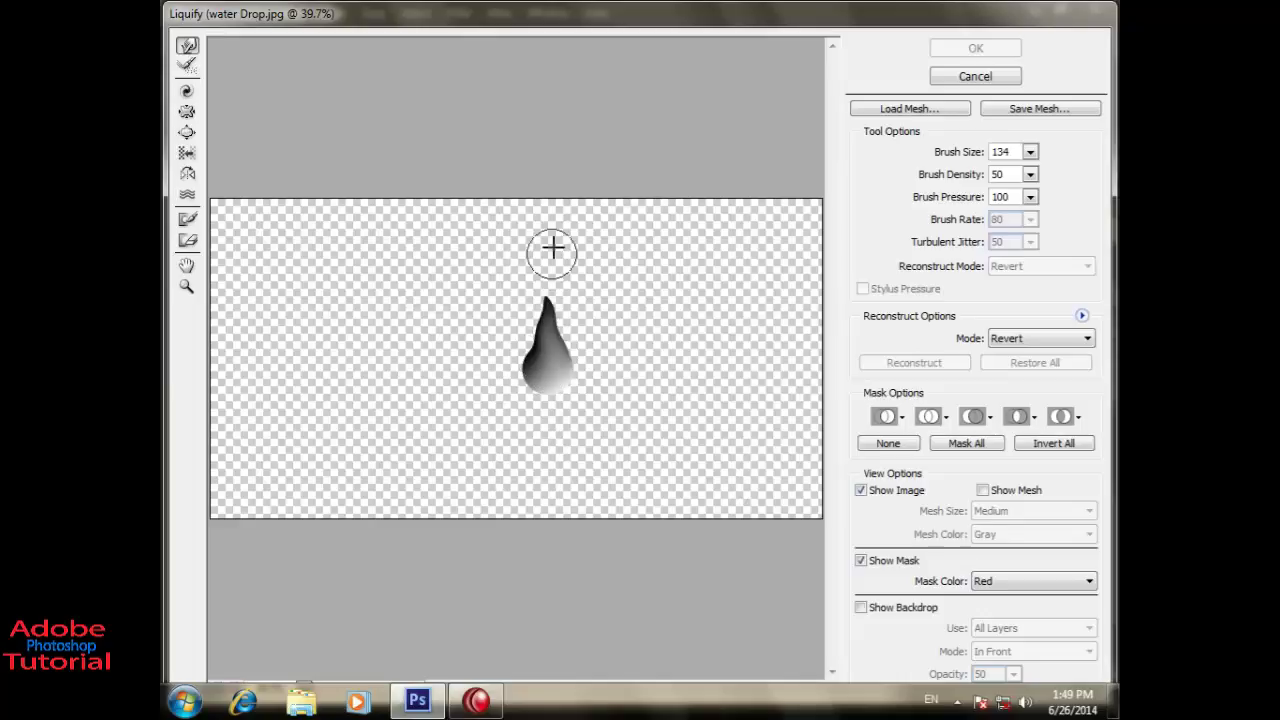
left_click(960, 48)
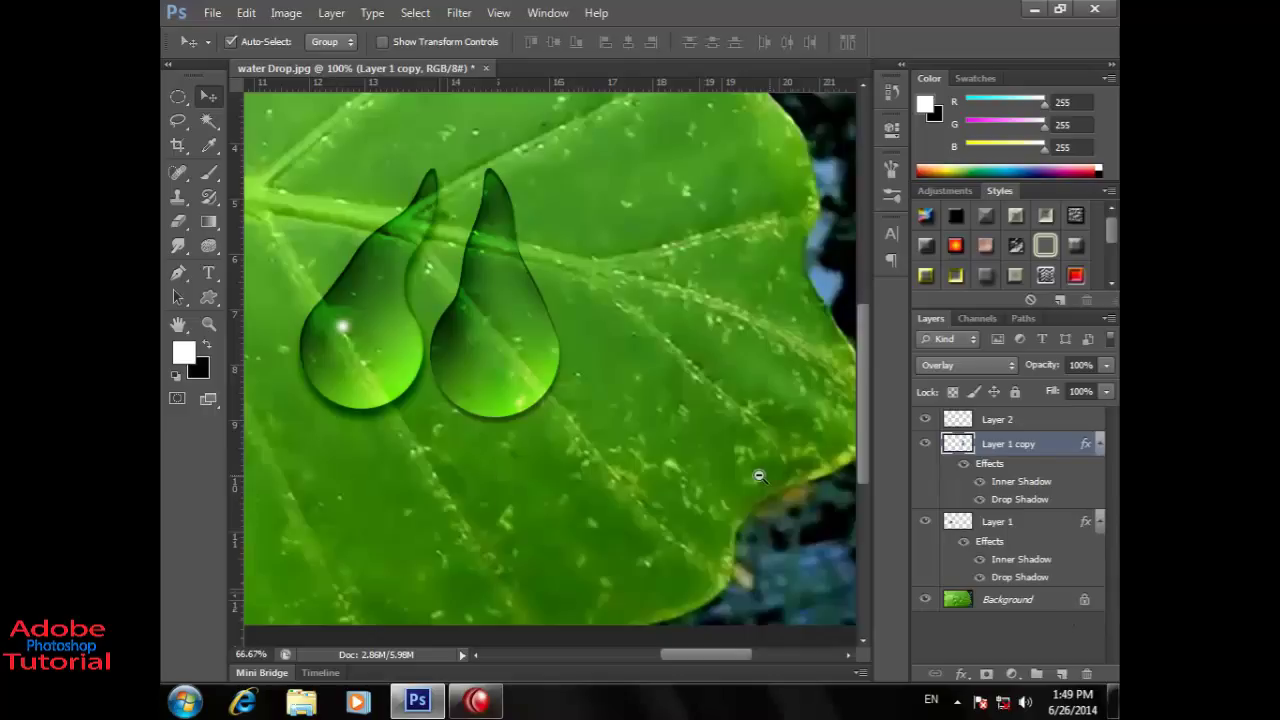
key("ctrl+minus")
left_click_drag(658, 396, 726, 396)
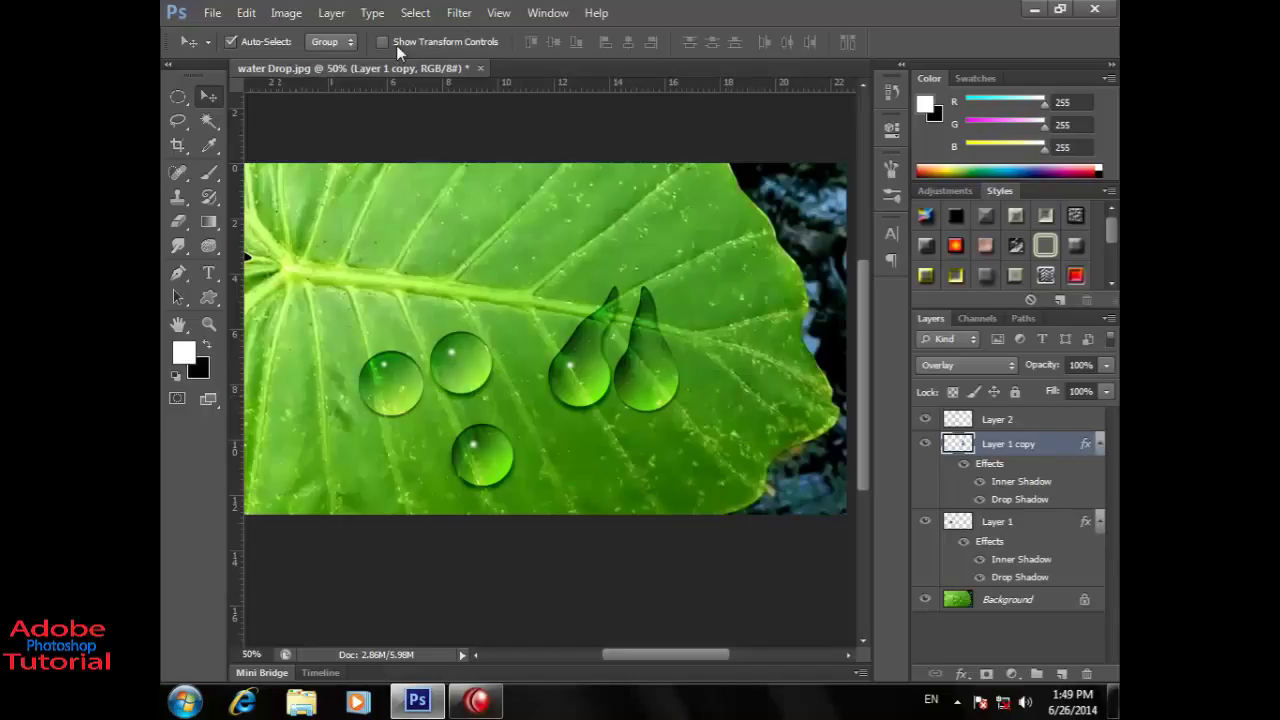
left_click(463, 13)
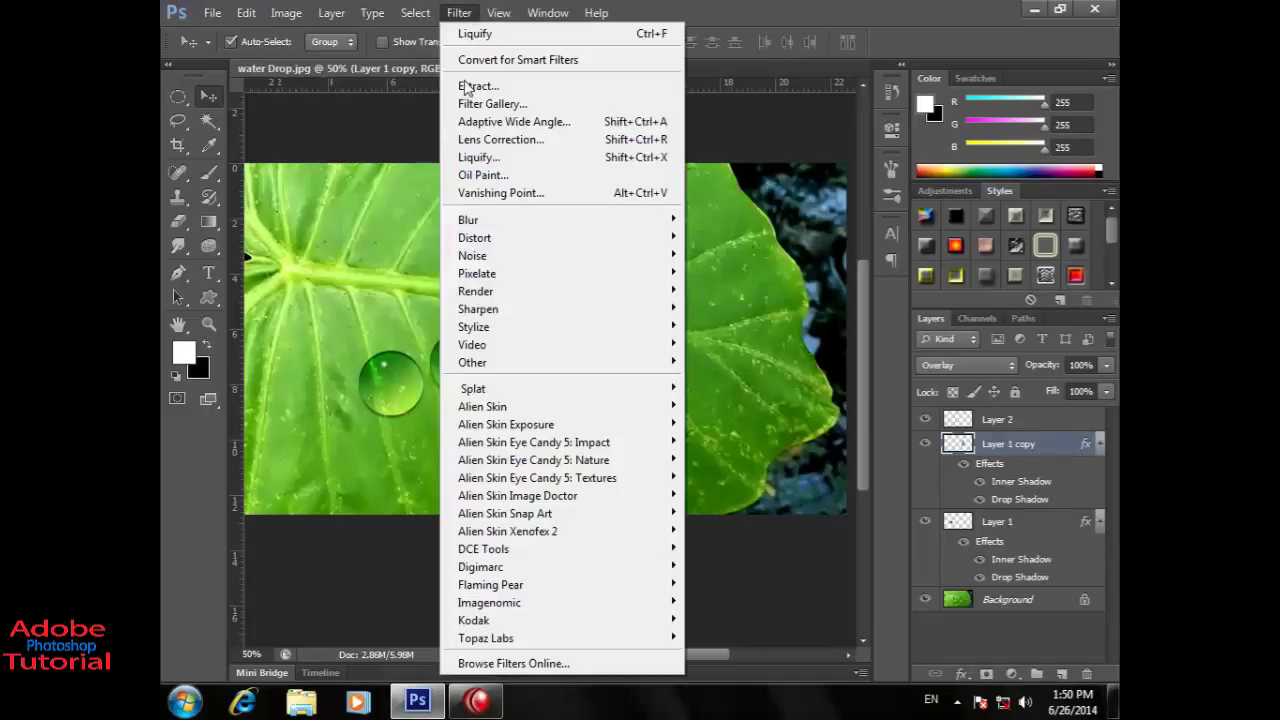
left_click(505, 158)
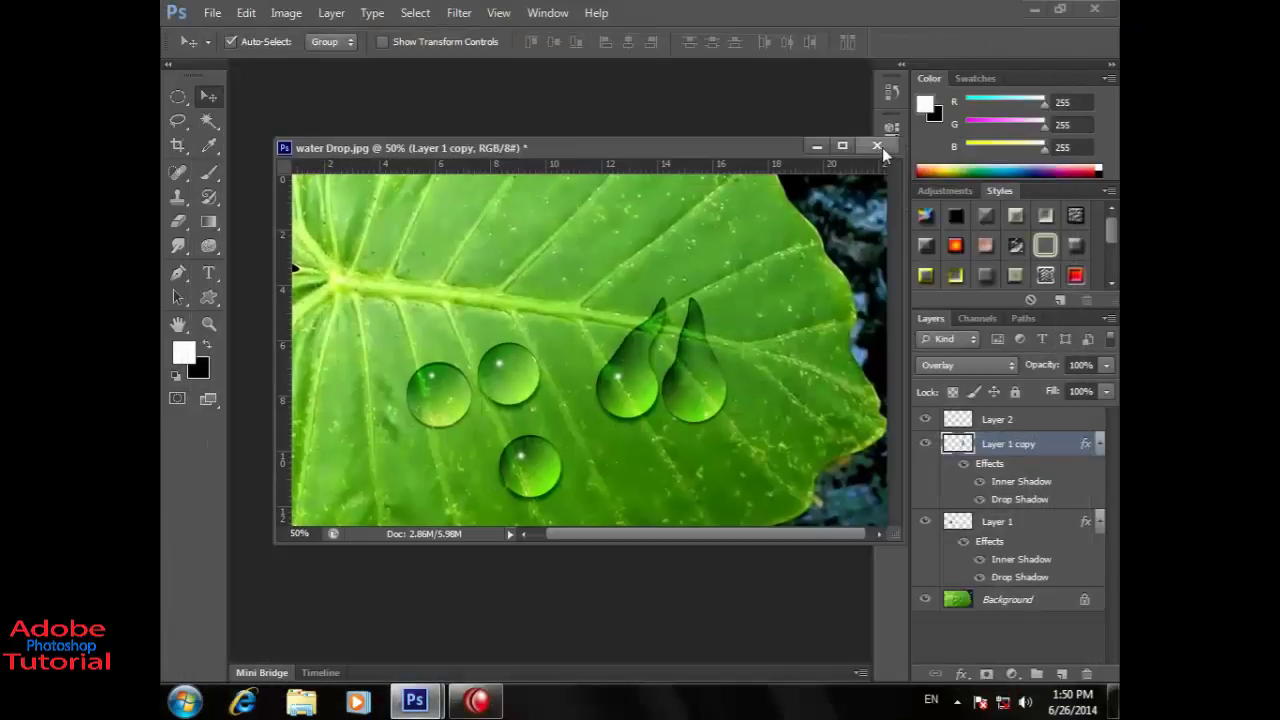
left_click(878, 147)
- Close the image without saving and browse to Local Disk (D:) in the Open dialog
left_click(654, 276)
double_click(536, 278)
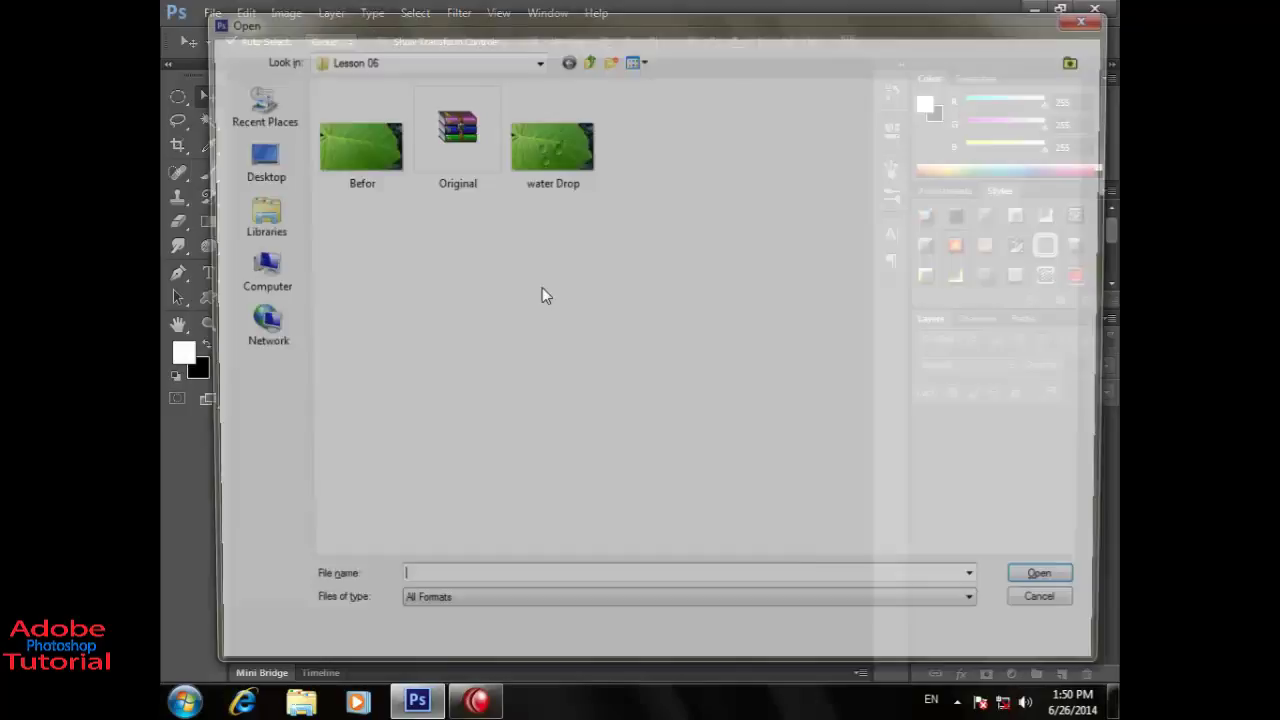
left_click(275, 278)
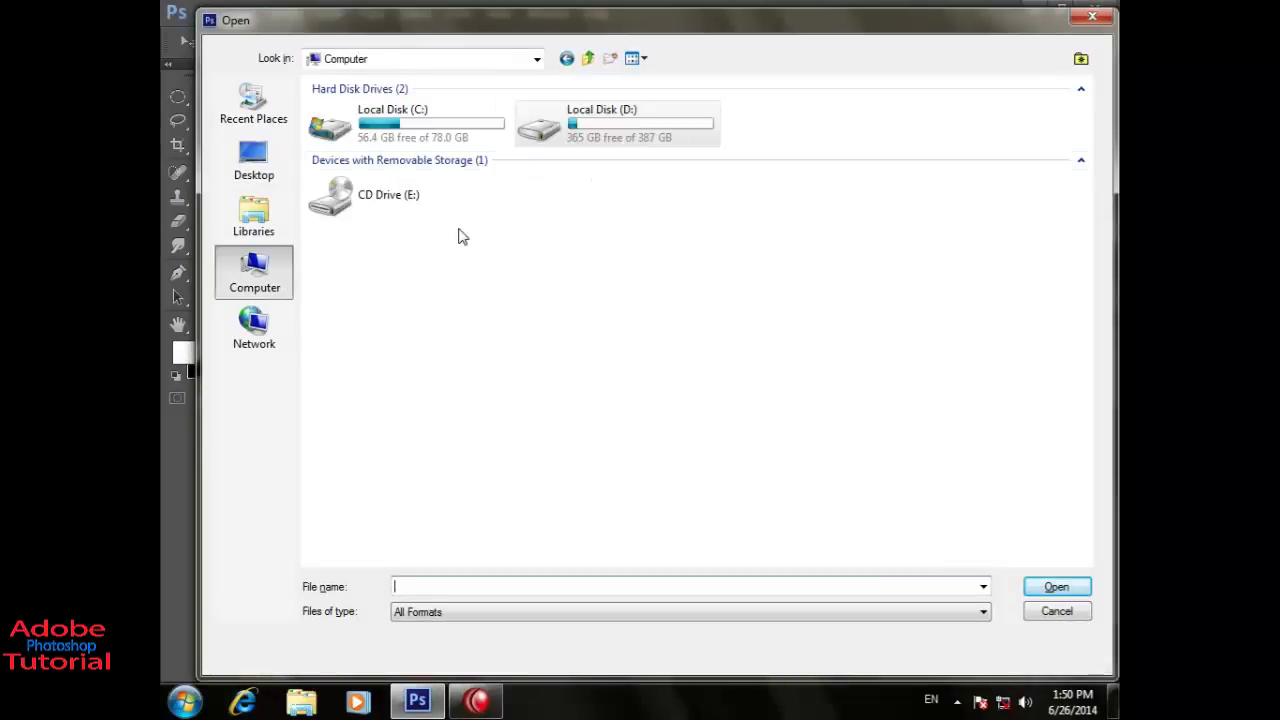
double_click(600, 128)
double_click(400, 196)
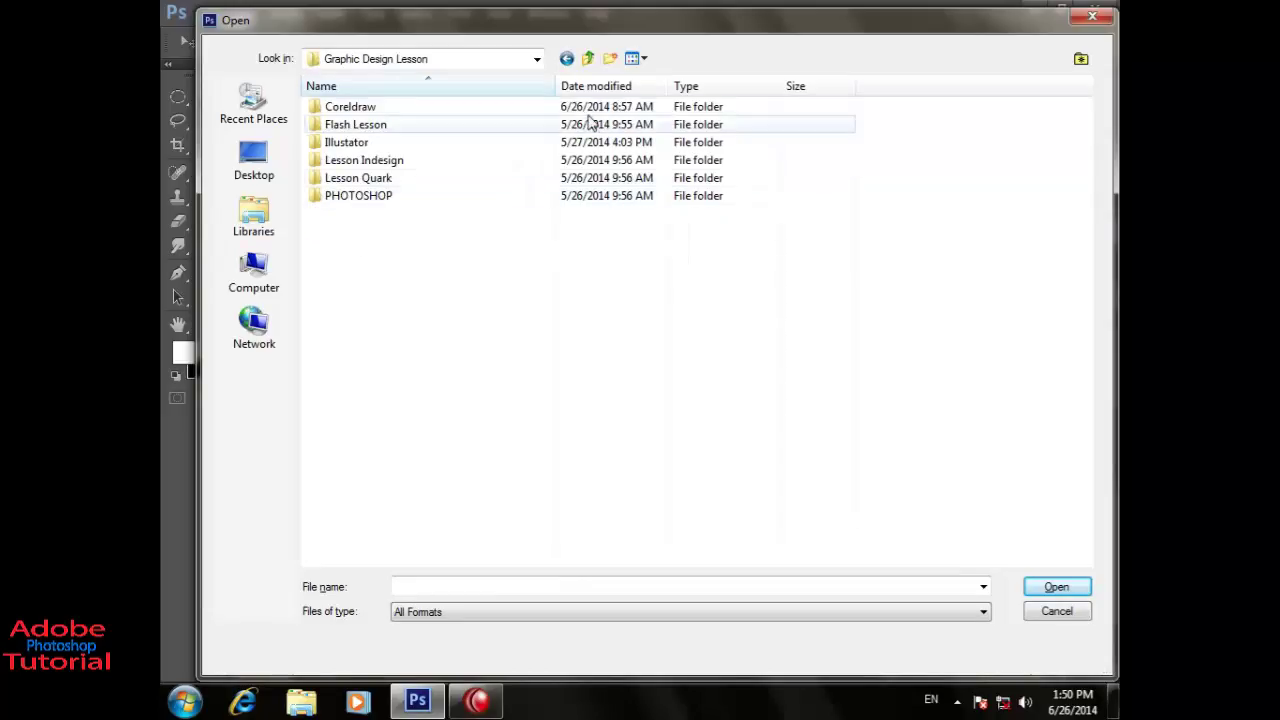
- Navigate to BCC Student Home Work > SAMPLE and select the photo DSC_0274
left_click(566, 58)
left_click(410, 125)
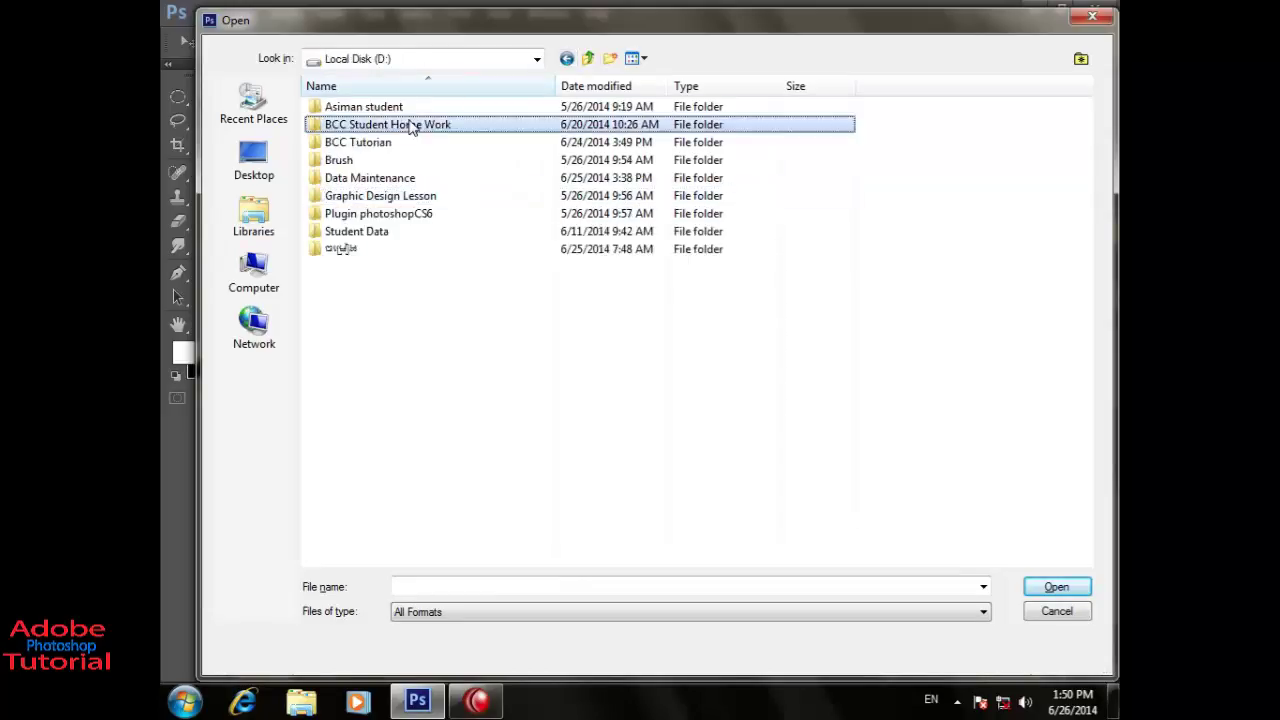
double_click(410, 125)
left_click(845, 135)
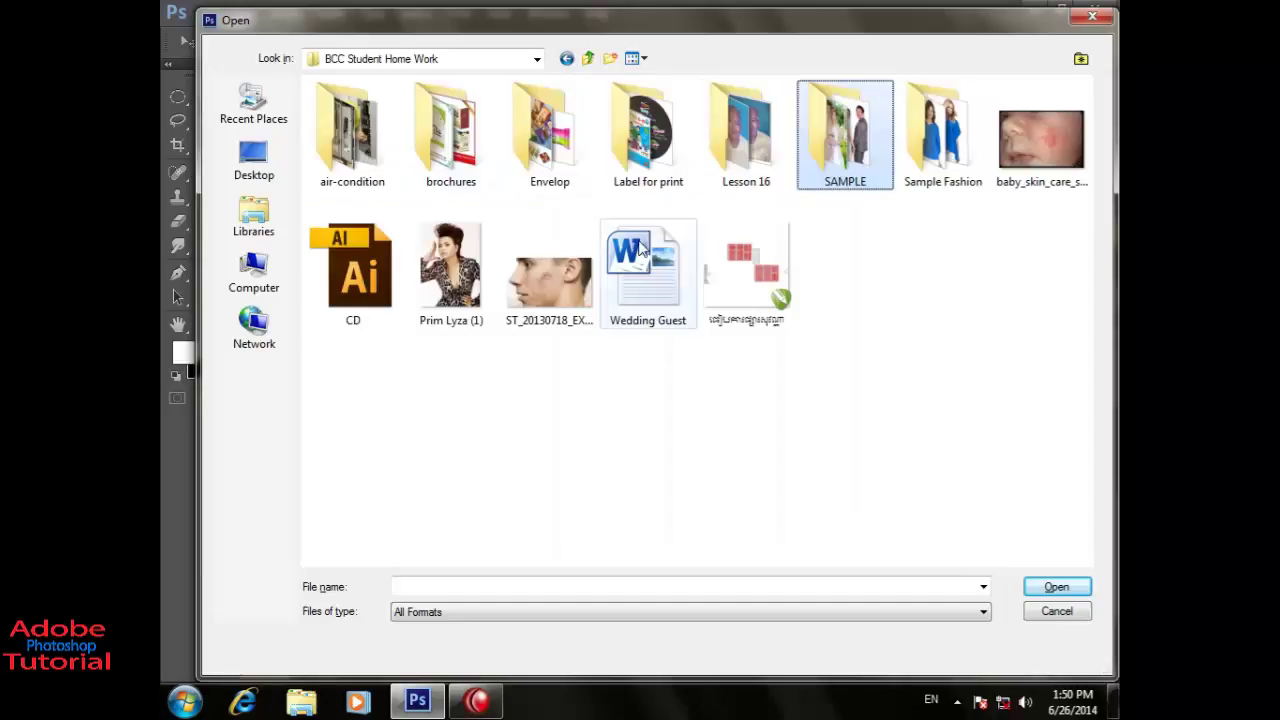
double_click(806, 150)
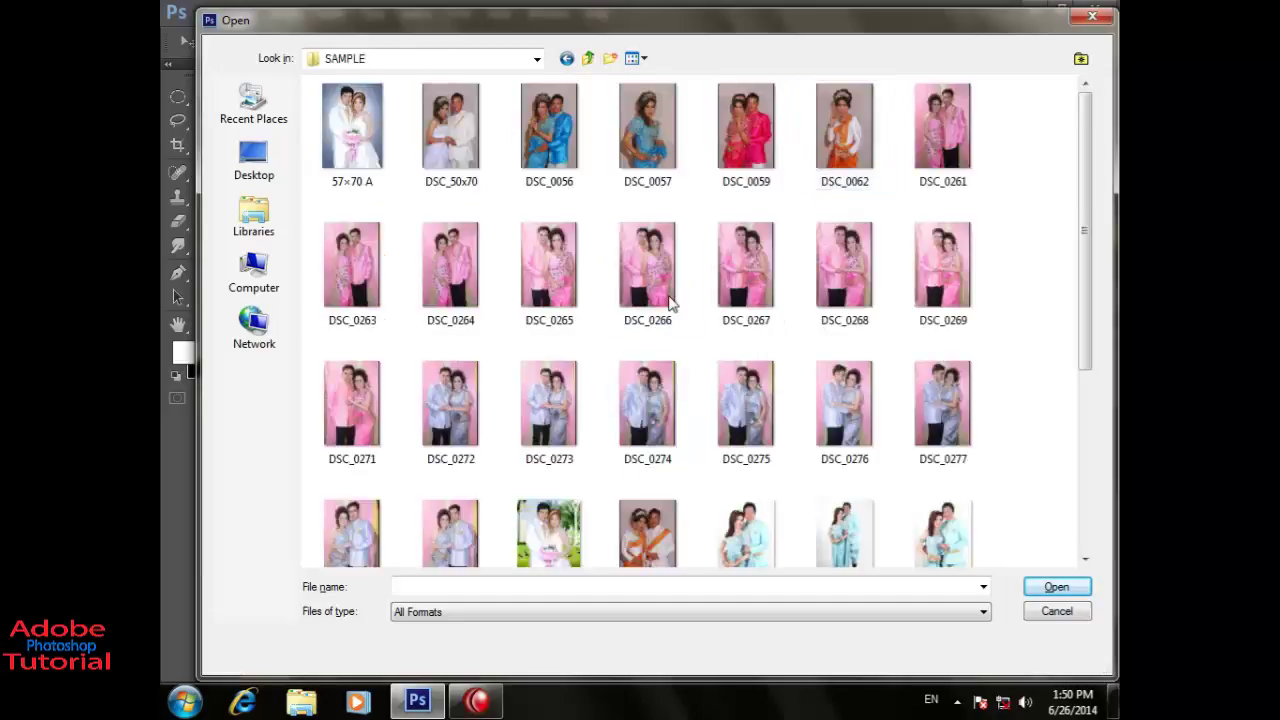
left_click(647, 403)
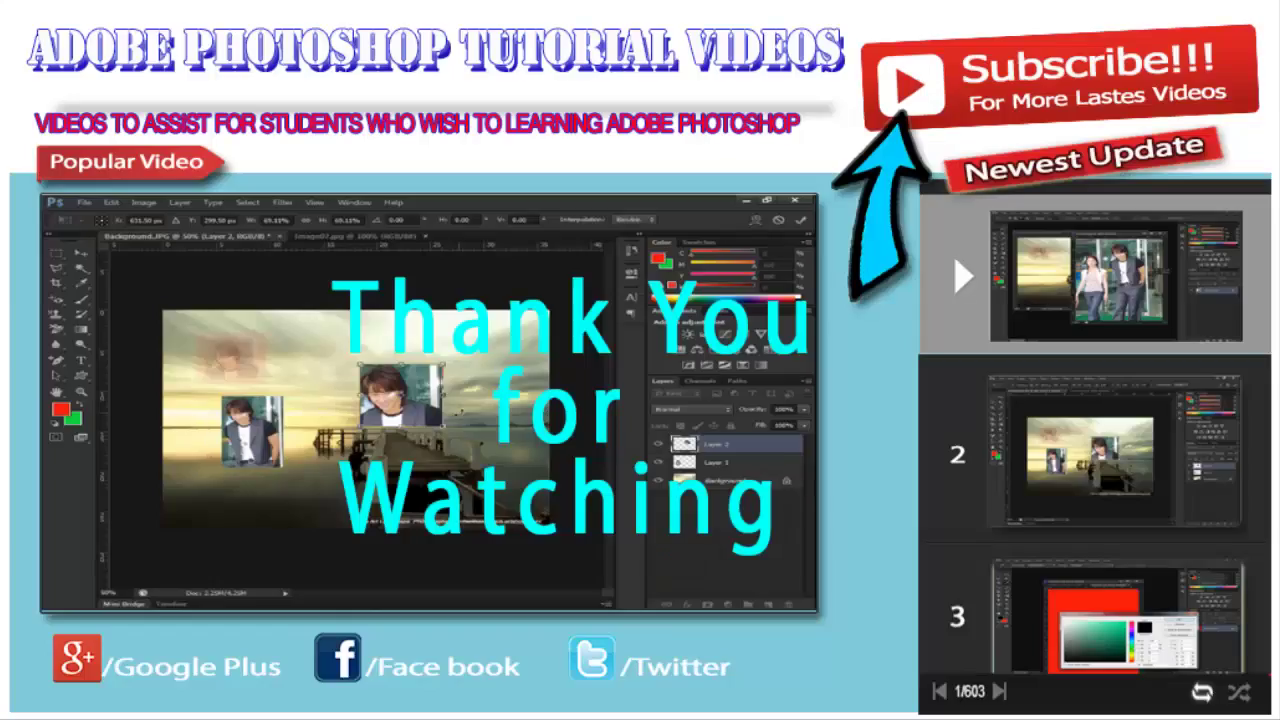